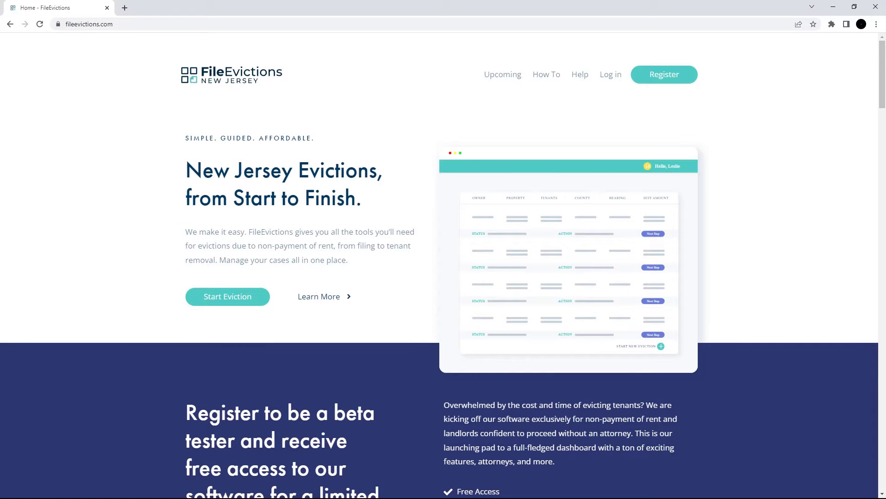
- Open the Self-File Eviction page via Learn More and scroll through its process steps and FAQ
{"action": "left_click", "coordinate": [317, 298]}
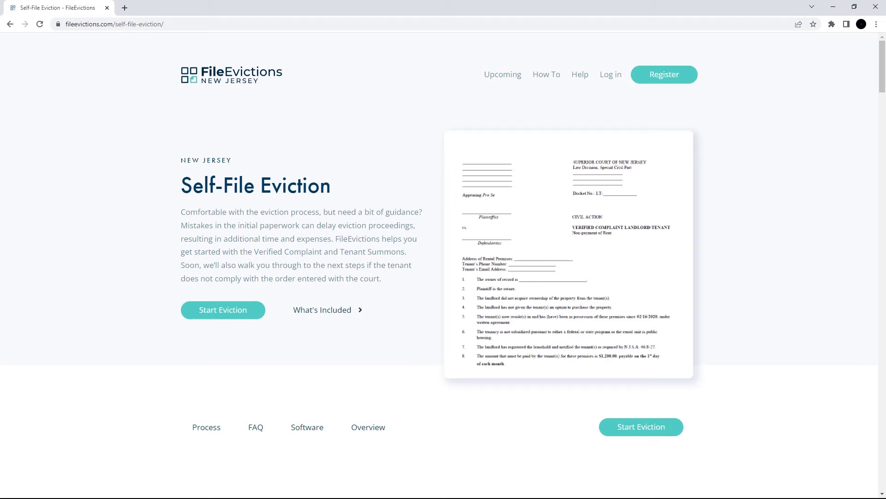
{"action": "scroll", "coordinate": [443, 277], "scroll_direction": "down", "scroll_amount": 7}
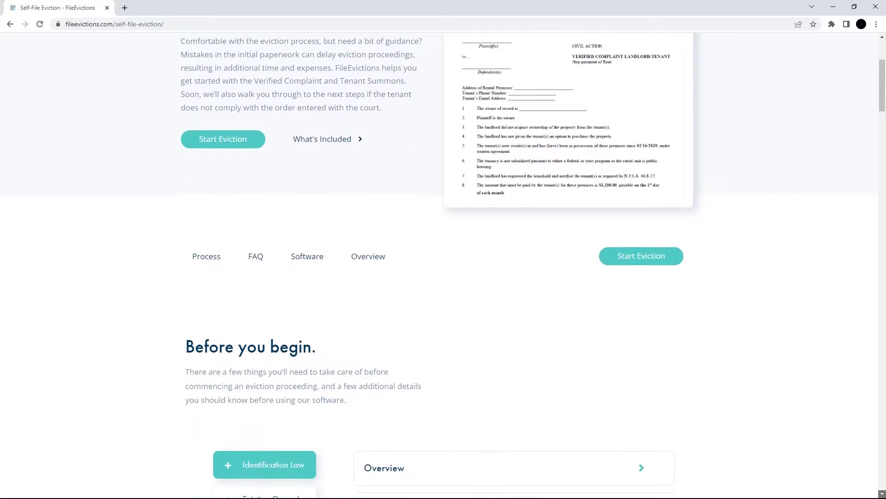
{"action": "scroll", "coordinate": [443, 277], "scroll_direction": "down", "scroll_amount": 12}
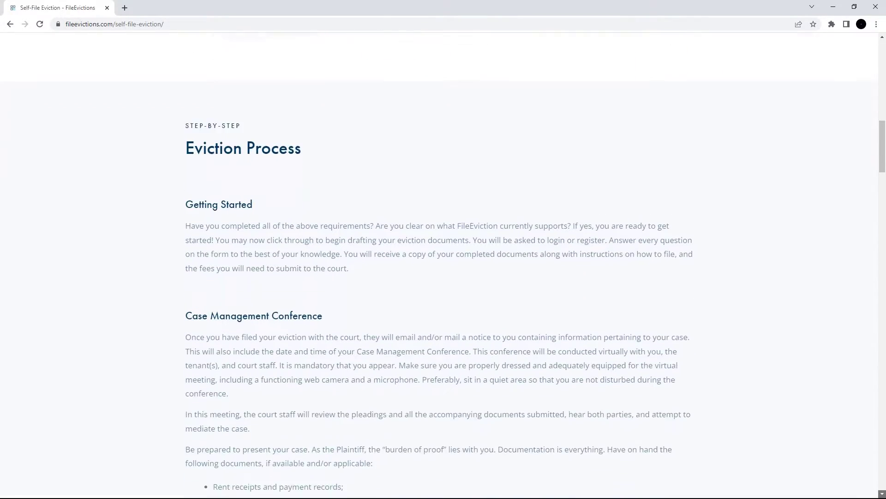
{"action": "scroll", "coordinate": [443, 277], "scroll_direction": "down", "scroll_amount": 12}
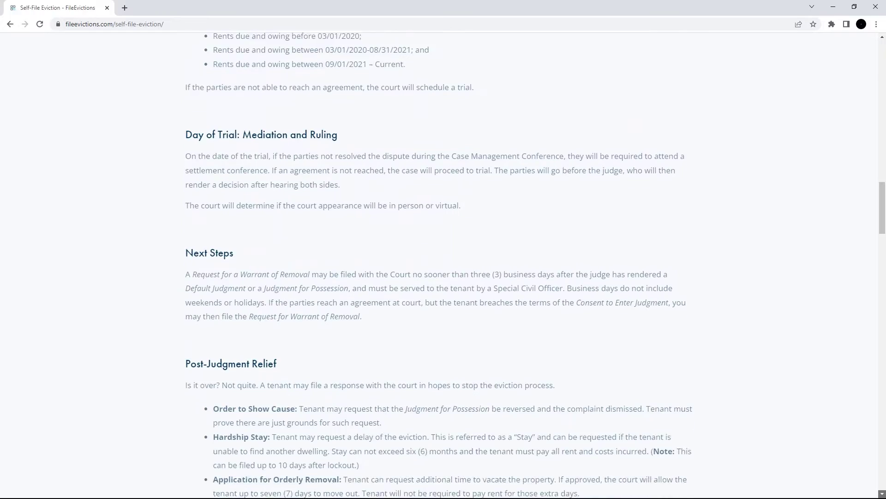
{"action": "scroll", "coordinate": [443, 277], "scroll_direction": "down", "scroll_amount": 11}
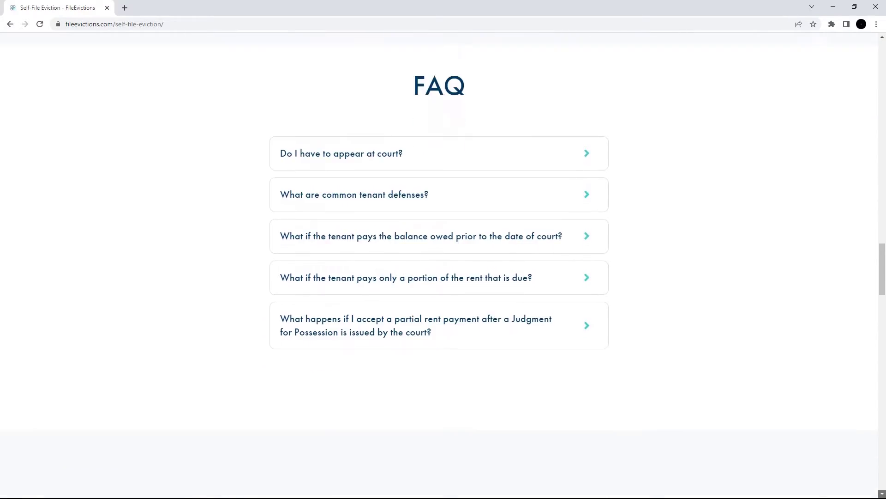
{"action": "scroll", "coordinate": [443, 277], "scroll_direction": "down", "scroll_amount": 6}
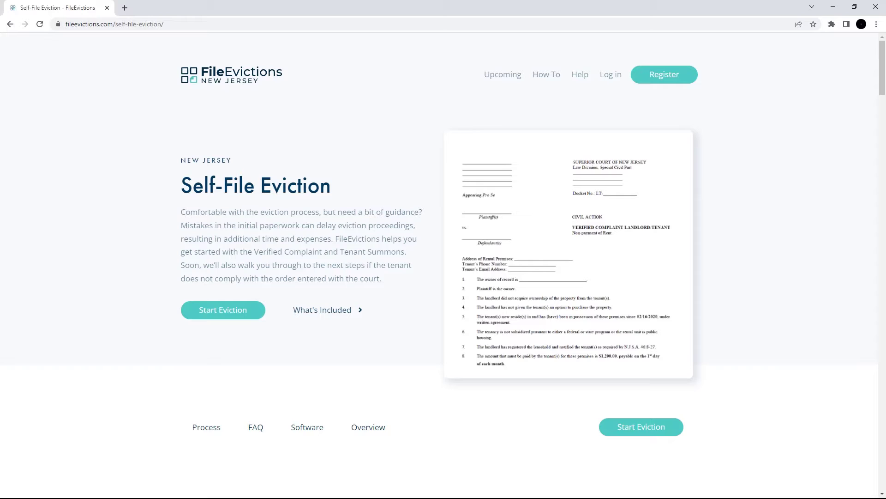
- Start a new eviction past the moratorium notice and prerequisites, choosing to add a new property
{"action": "left_click", "coordinate": [223, 312]}
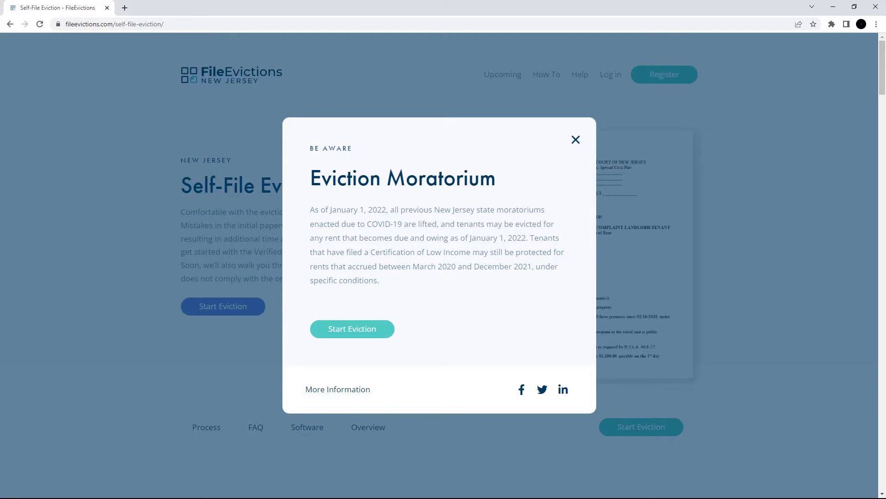
{"action": "left_click", "coordinate": [352, 333]}
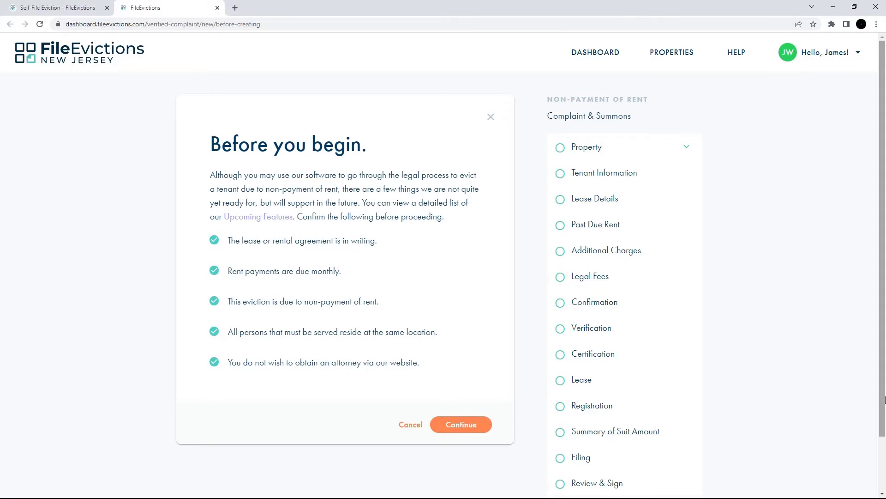
{"action": "left_click", "coordinate": [460, 425]}
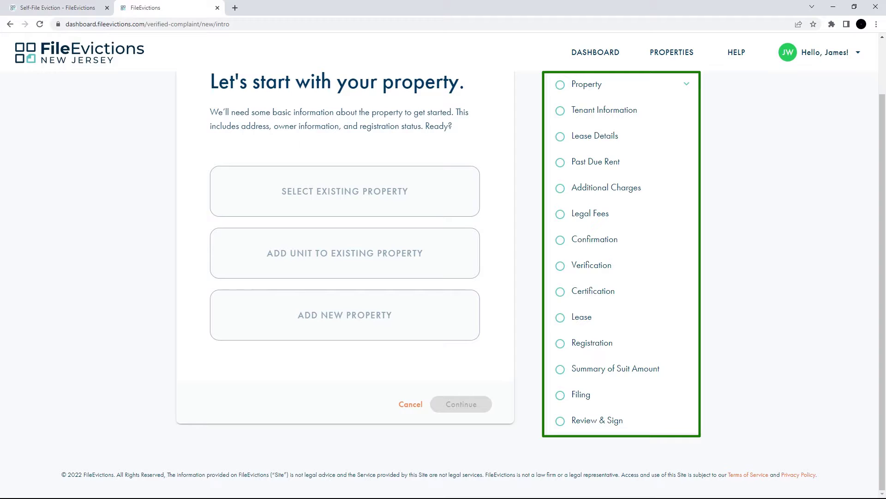
{"action": "left_click", "coordinate": [347, 337]}
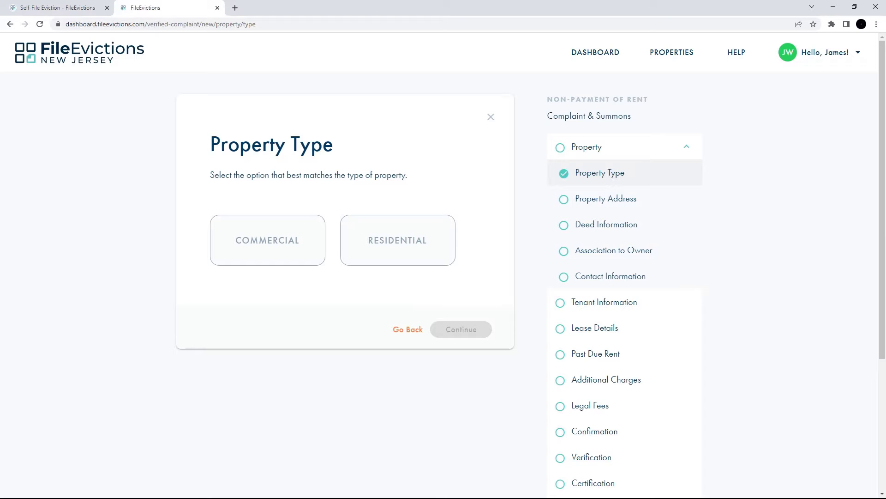
- Choose the property type and save the rental property address
{"action": "left_click", "coordinate": [396, 257]}
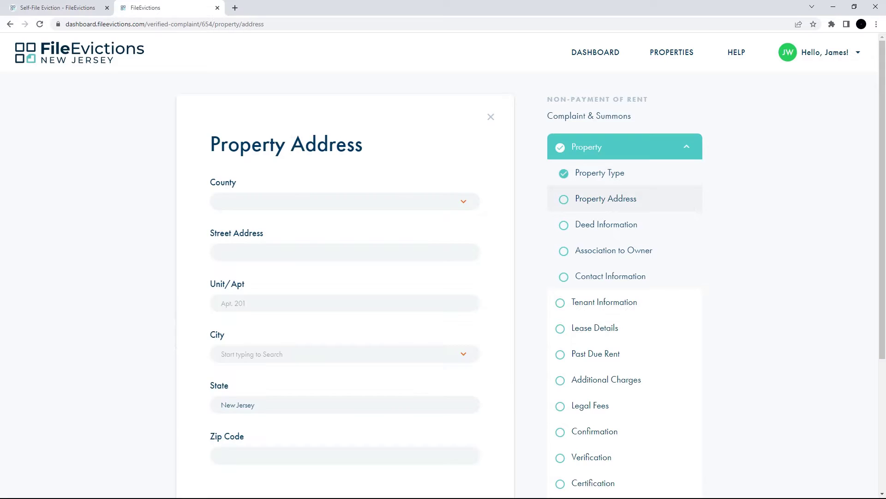
{"action": "scroll", "coordinate": [443, 277], "scroll_direction": "down", "scroll_amount": 2}
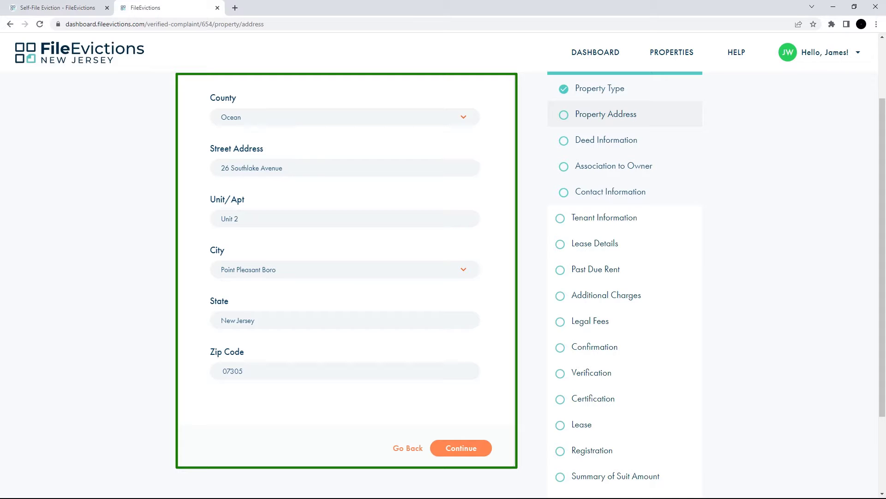
{"action": "left_click", "coordinate": [457, 448]}
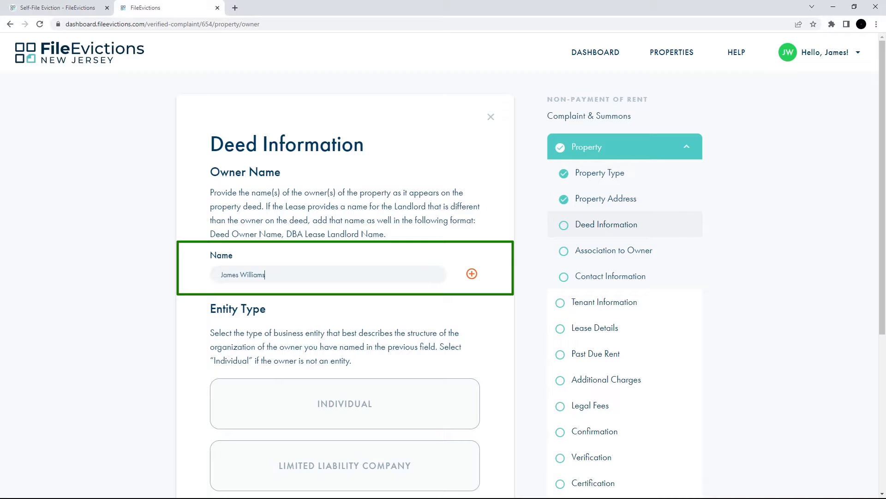
- Set the deed owner as an individual with the filer as owner, and save contact information
{"action": "scroll", "coordinate": [882, 493], "scroll_direction": "down", "scroll_amount": 4}
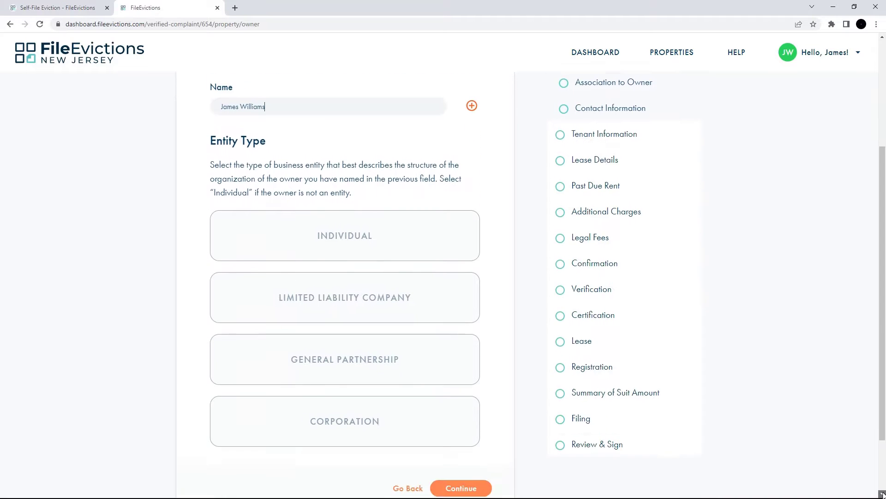
{"action": "left_click", "coordinate": [344, 247]}
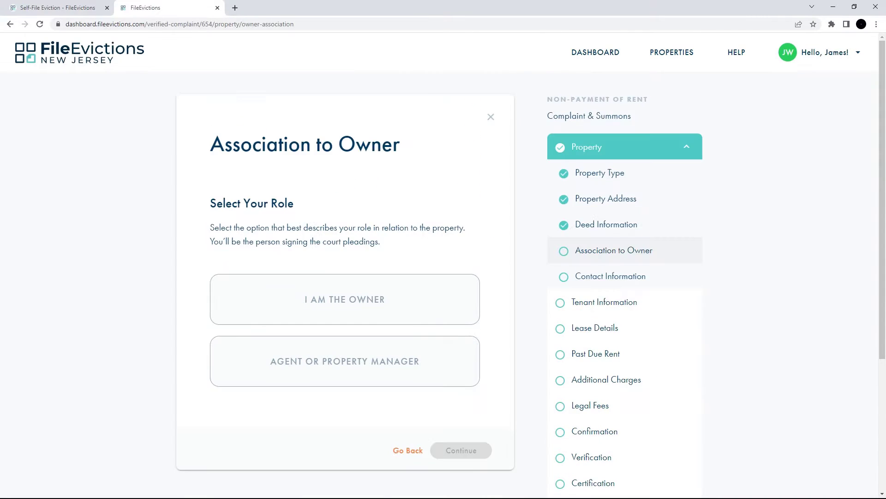
{"action": "left_click", "coordinate": [342, 312]}
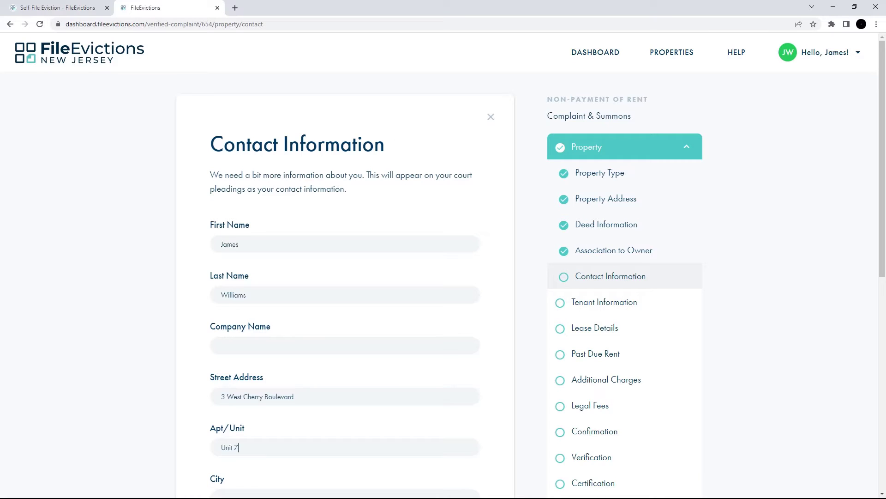
{"action": "scroll", "coordinate": [531, 267], "scroll_direction": "down", "scroll_amount": 7}
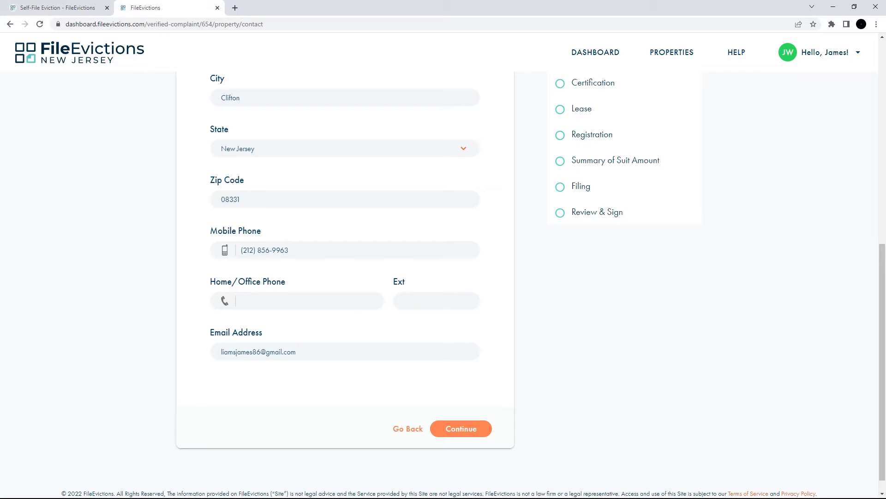
{"action": "left_click", "coordinate": [460, 429]}
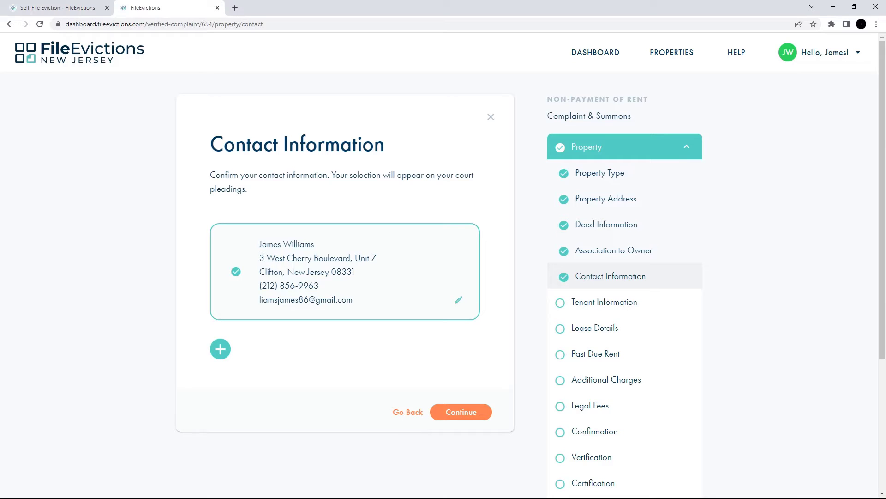
- Go back to the address step, change the unit to 'Unit 3', and confirm the contact details
{"action": "left_click", "coordinate": [406, 454]}
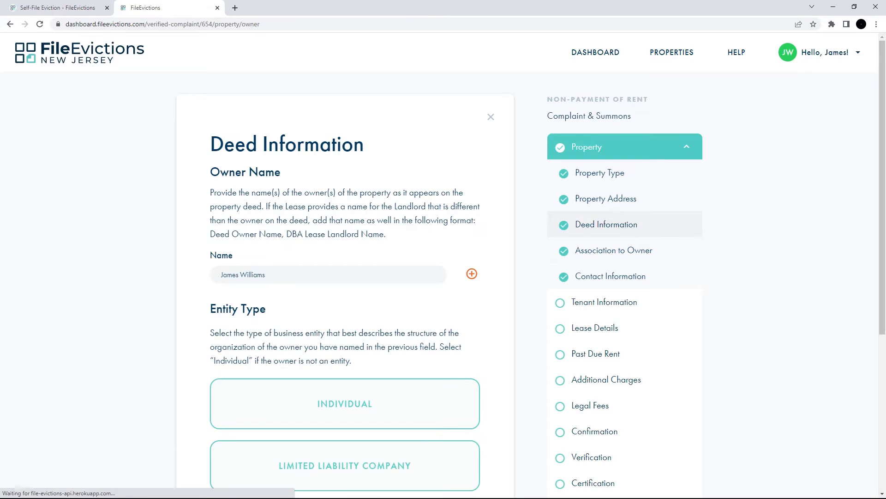
{"action": "scroll", "coordinate": [411, 427], "scroll_direction": "down", "scroll_amount": 5}
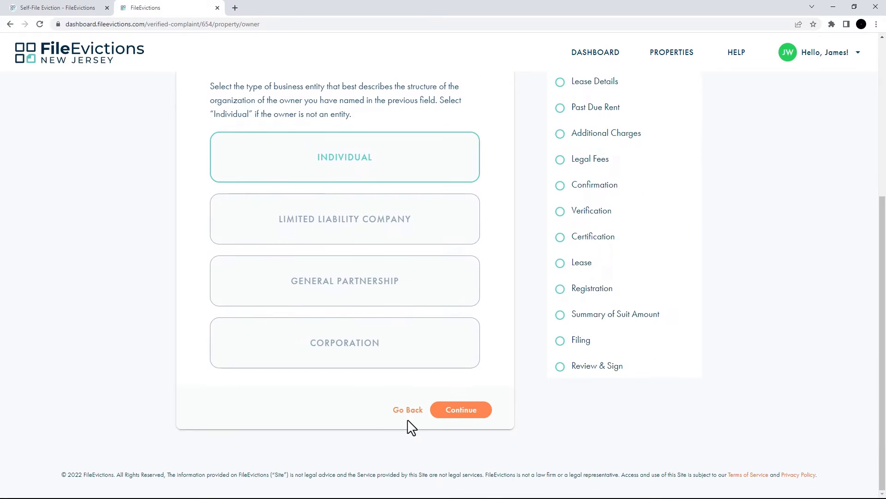
{"action": "left_click", "coordinate": [409, 413]}
{"action": "key", "text": "ctrl+a"}
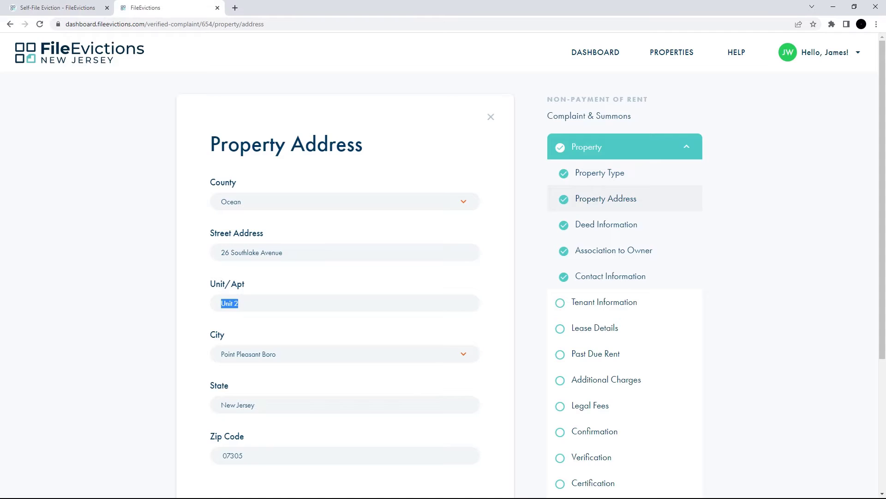
{"action": "type", "text": "Unit 3"}
{"action": "left_click", "coordinate": [612, 281]}
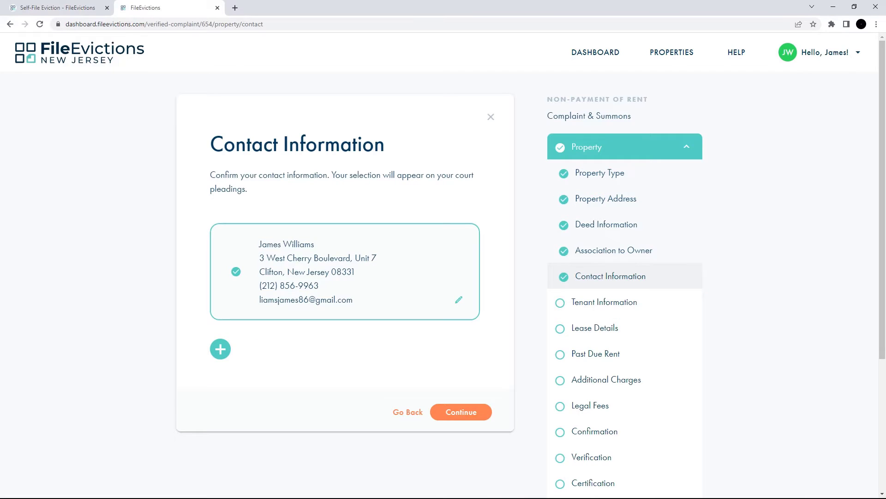
{"action": "left_click", "coordinate": [461, 418]}
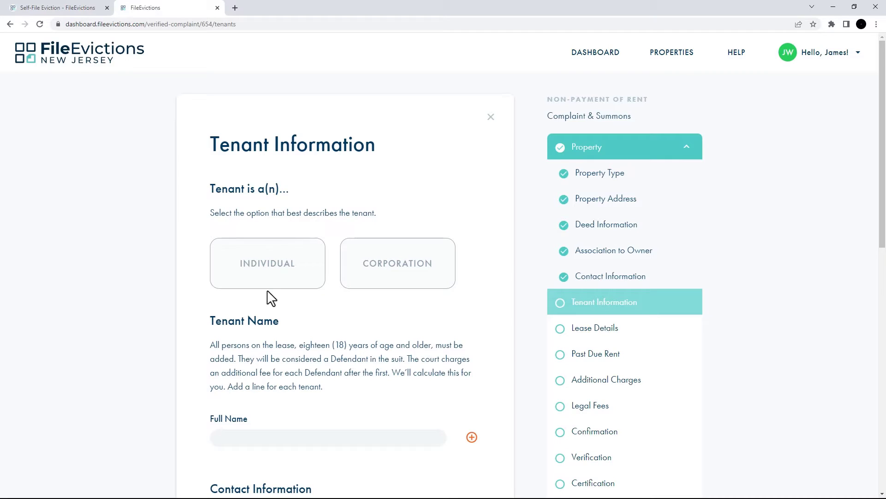
- Add two individual tenants, entering each tenant's full name
{"action": "left_click", "coordinate": [267, 275]}
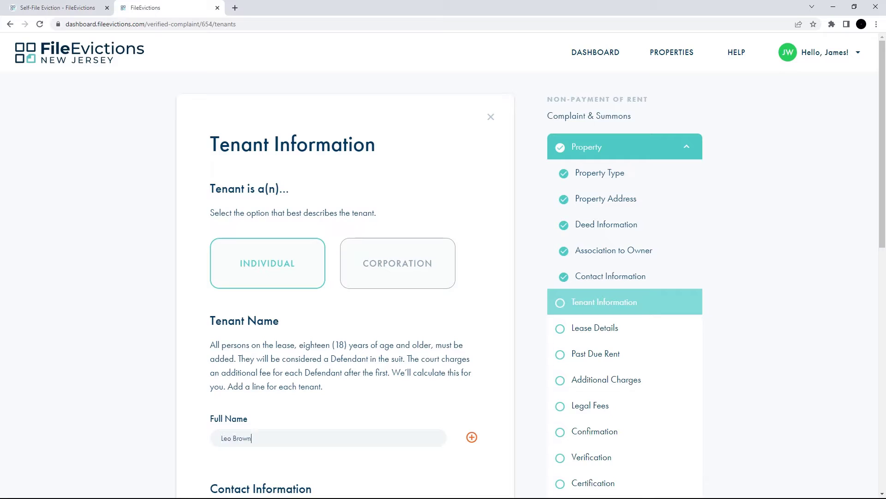
{"action": "left_click", "coordinate": [471, 438]}
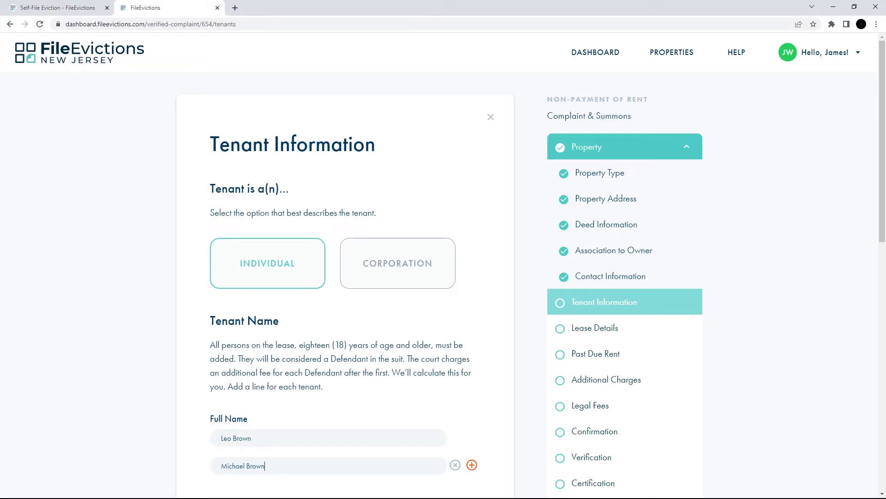
- Enter the first tenant's e-mail and mobile phone, keeping the existing service address
{"action": "scroll", "coordinate": [444, 277], "scroll_direction": "down", "scroll_amount": 7}
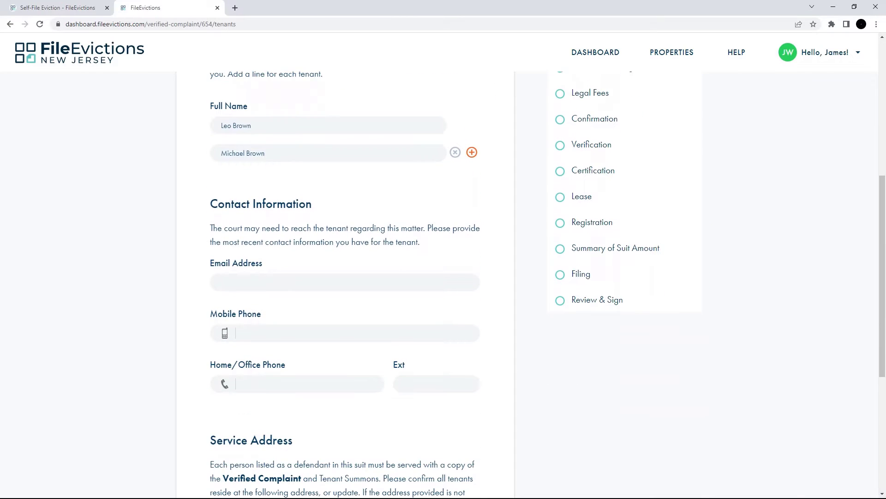
{"action": "key", "text": "Tab"}
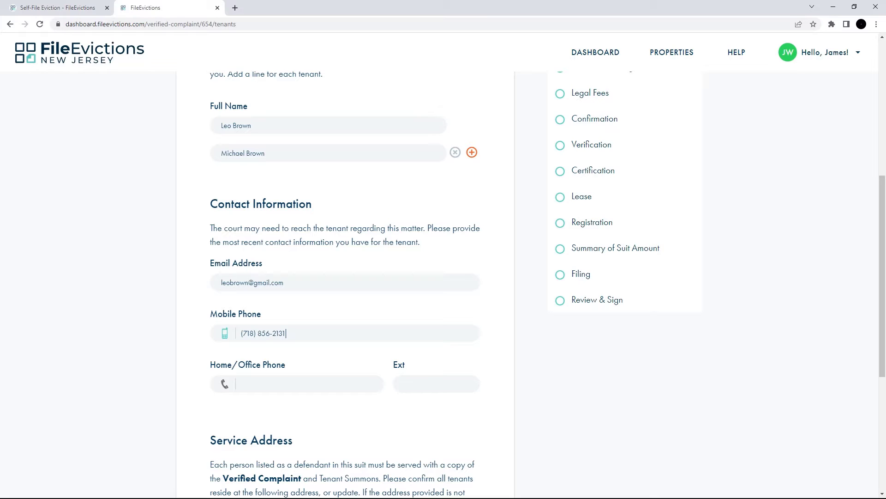
{"action": "scroll", "coordinate": [443, 284], "scroll_direction": "down", "scroll_amount": 6}
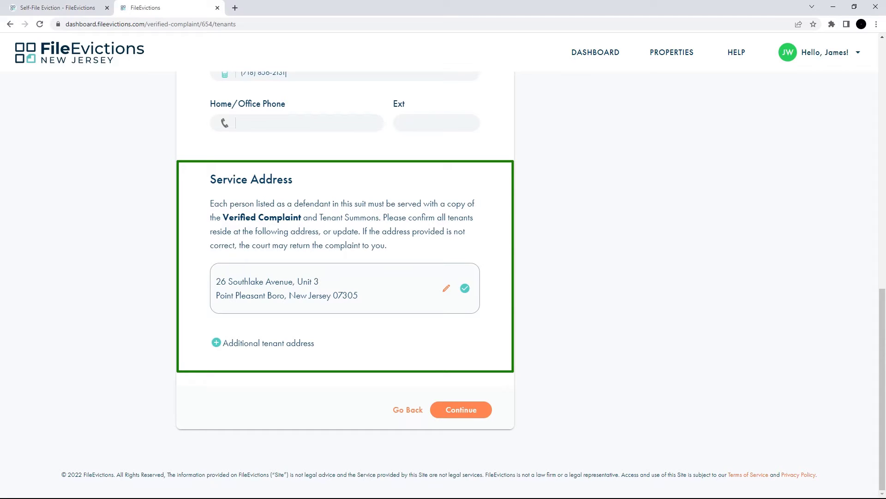
{"action": "left_click", "coordinate": [460, 413]}
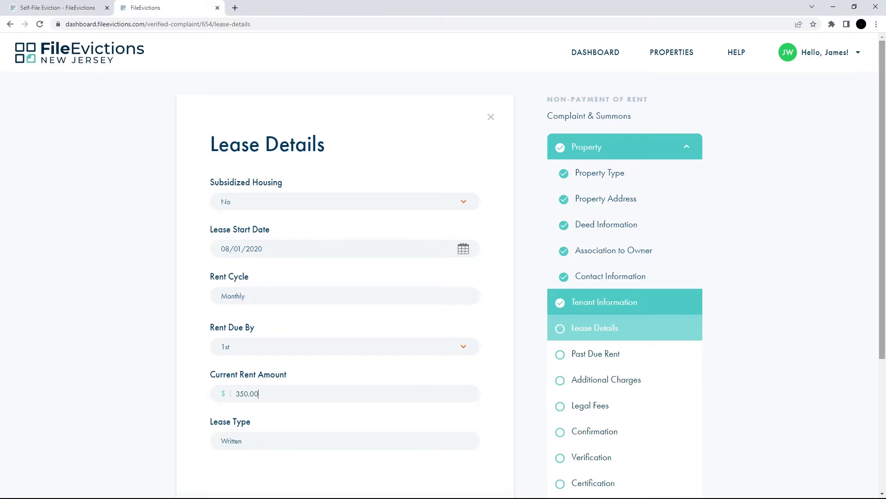
- Mark January–April 2022 rent as unpaid and reduce April 2022's amount due to 150
{"action": "scroll", "coordinate": [882, 494], "scroll_direction": "down", "scroll_amount": 4}
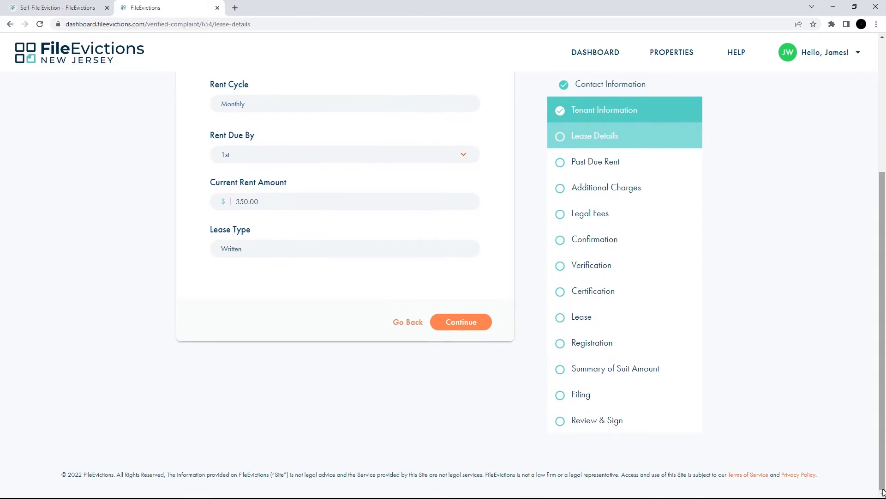
{"action": "left_click", "coordinate": [460, 325]}
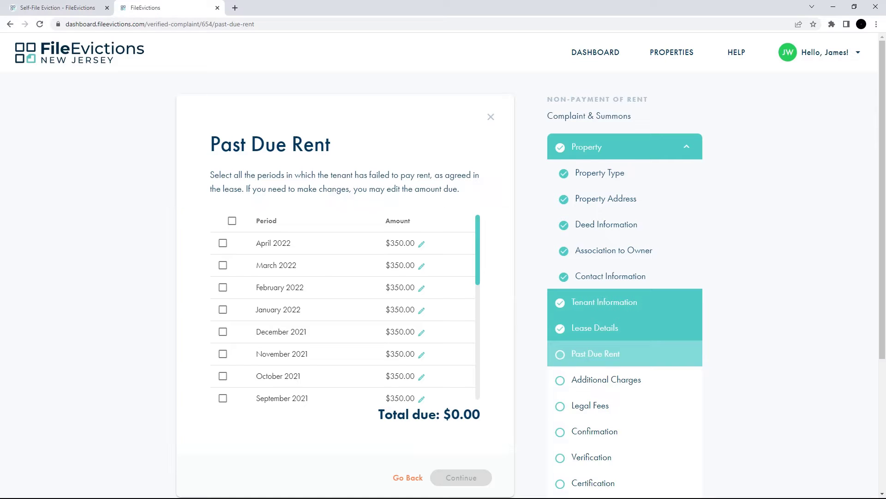
{"action": "left_click", "coordinate": [222, 242]}
{"action": "left_click", "coordinate": [223, 265]}
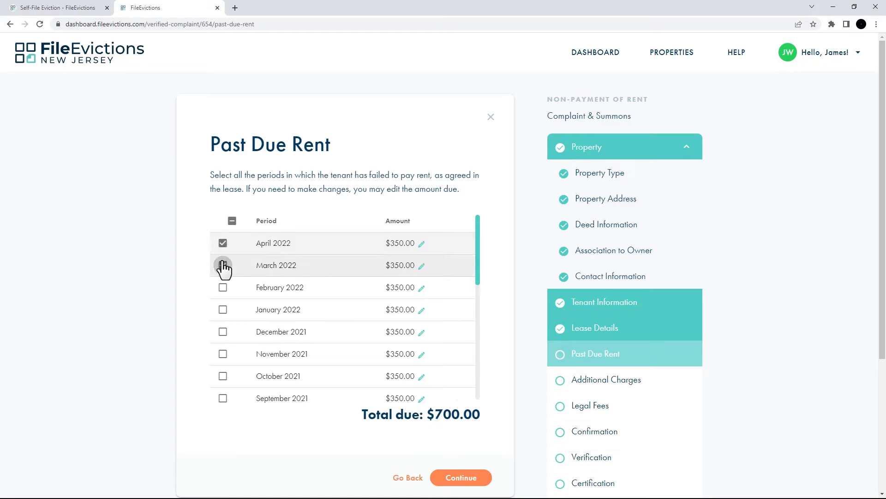
{"action": "left_click", "coordinate": [223, 287]}
{"action": "left_click", "coordinate": [223, 309]}
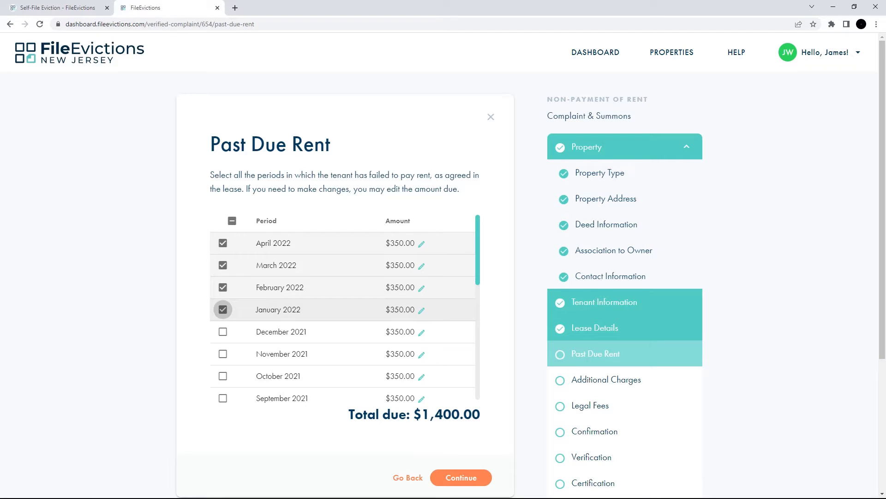
{"action": "left_click", "coordinate": [422, 243]}
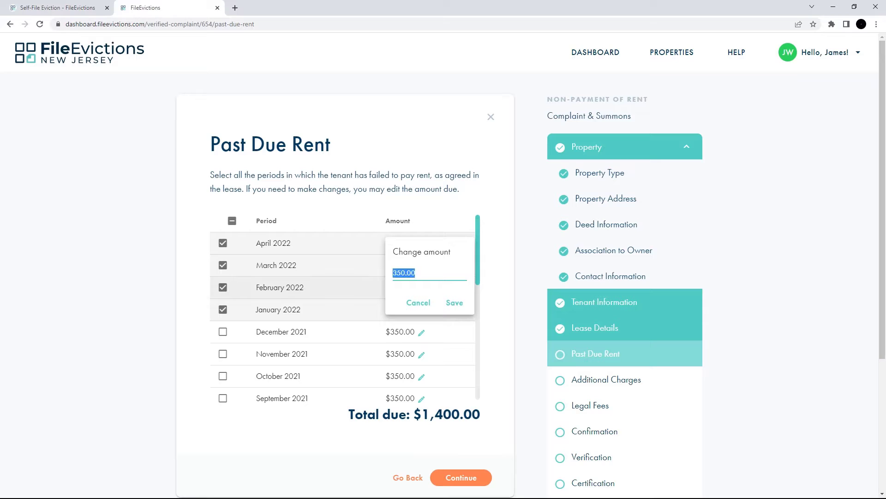
{"action": "type", "text": "150"}
{"action": "left_click", "coordinate": [454, 302]}
- Add a $60 Pet Fees charge for the single month of August 2020
{"action": "left_click", "coordinate": [461, 479]}
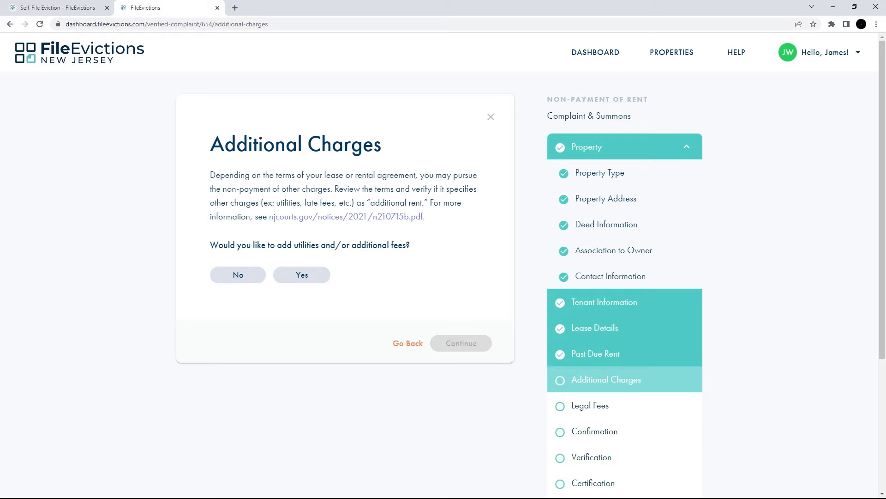
{"action": "left_click", "coordinate": [302, 275]}
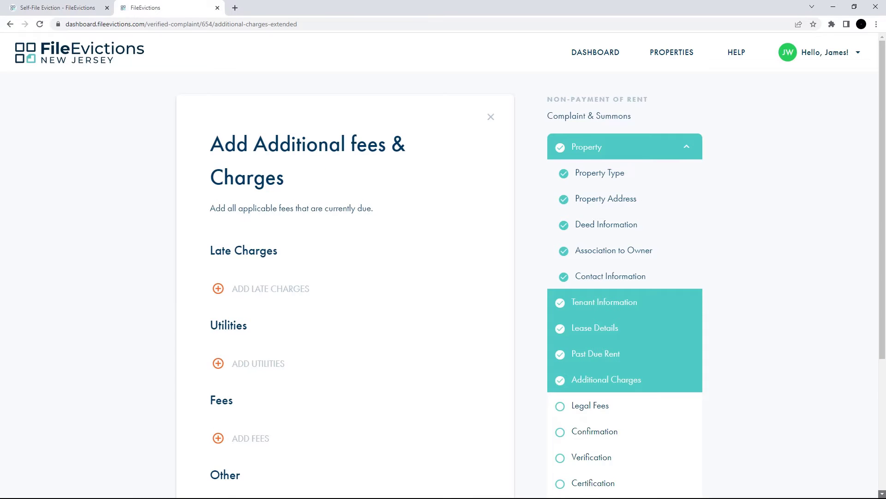
{"action": "scroll", "coordinate": [302, 284], "scroll_direction": "down", "scroll_amount": 2}
{"action": "scroll", "coordinate": [346, 277], "scroll_direction": "down", "scroll_amount": 2}
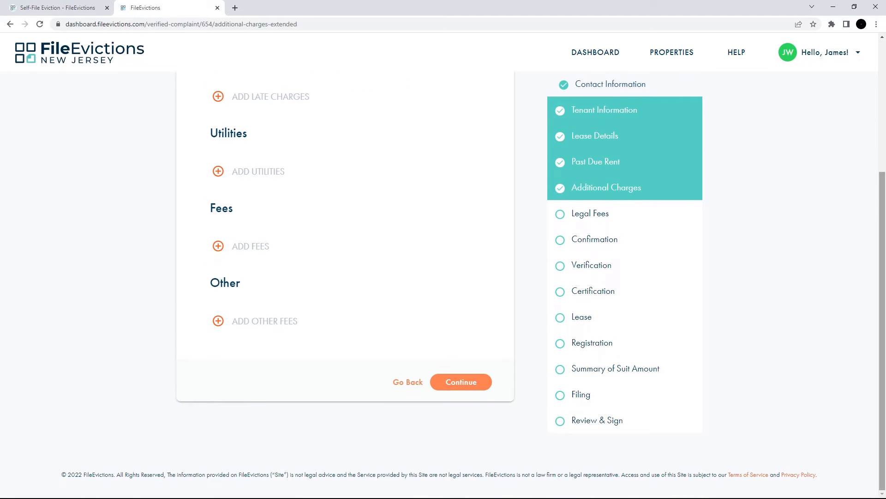
{"action": "left_click", "coordinate": [218, 247]}
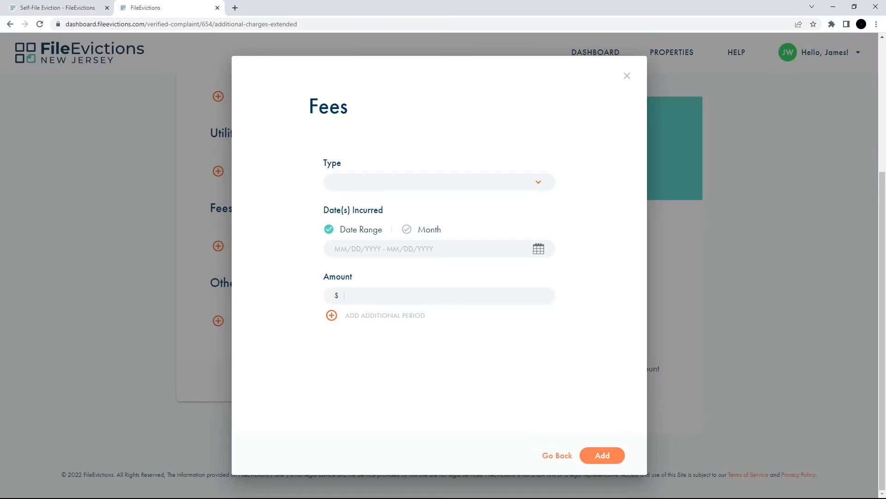
{"action": "left_click", "coordinate": [538, 184]}
{"action": "left_click", "coordinate": [520, 278]}
{"action": "left_click", "coordinate": [407, 230]}
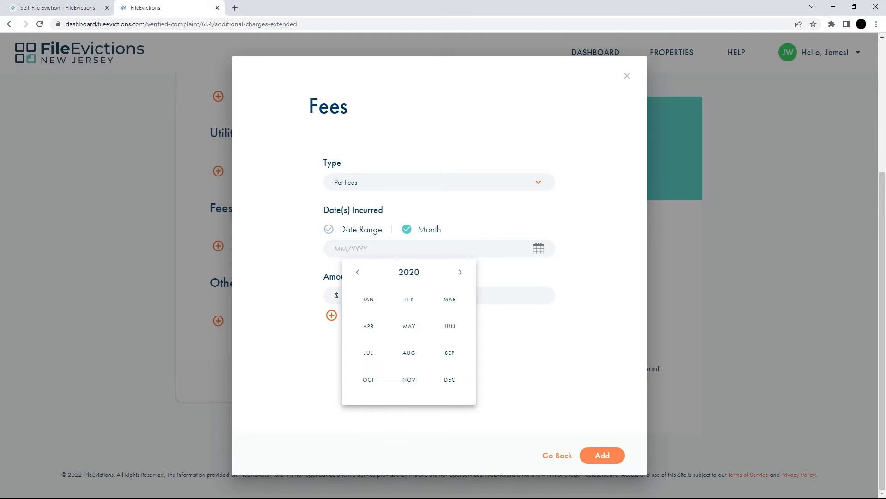
{"action": "left_click", "coordinate": [408, 354]}
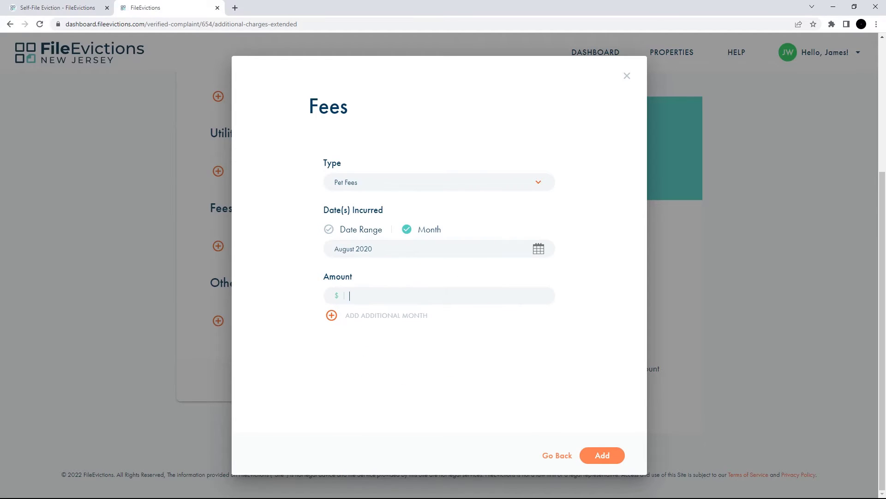
{"action": "type", "text": "60"}
{"action": "left_click", "coordinate": [603, 456]}
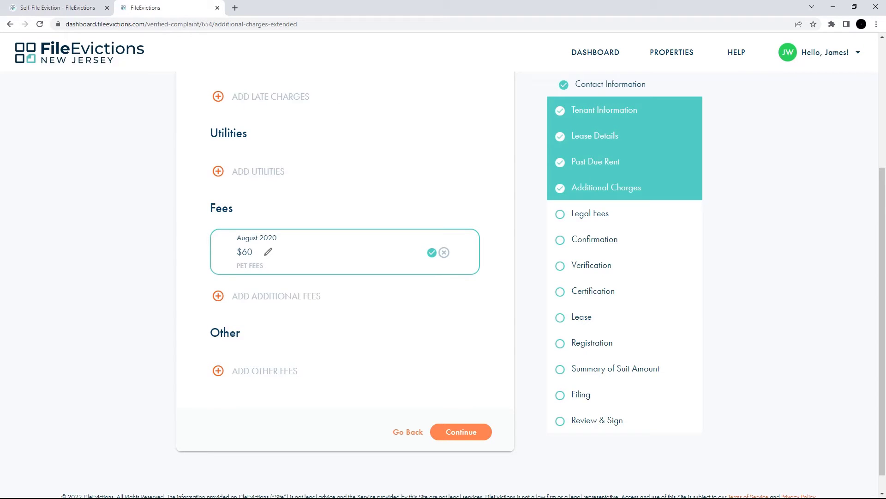
{"action": "left_click", "coordinate": [465, 434]}
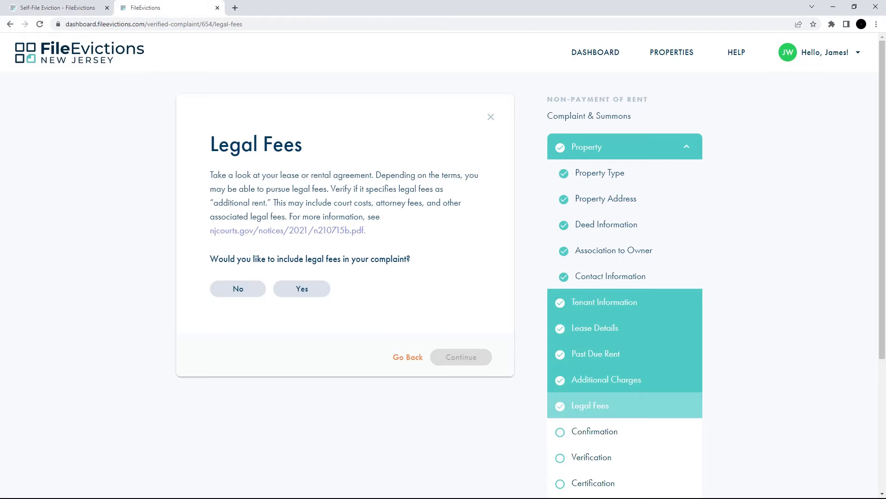
- Include legal fees, then switch on the 'I have read' toggle affirming the confirmation statements
{"action": "left_click", "coordinate": [301, 292]}
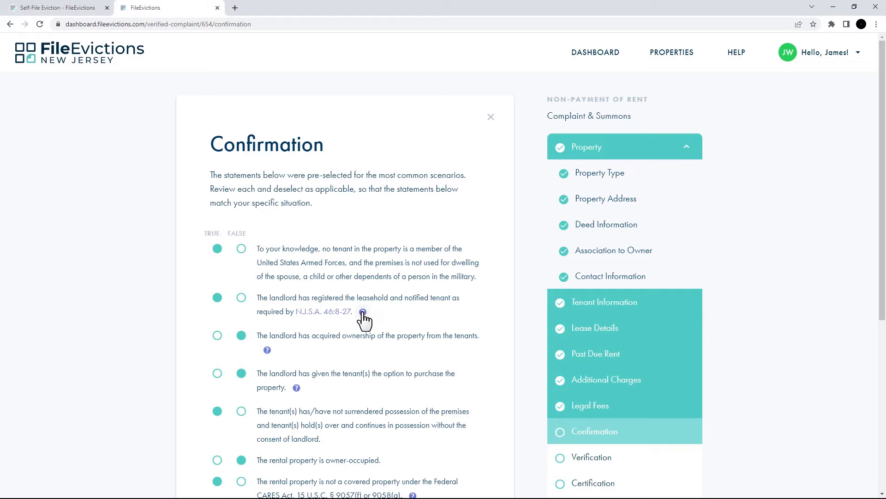
{"action": "mouse_move", "coordinate": [363, 313]}
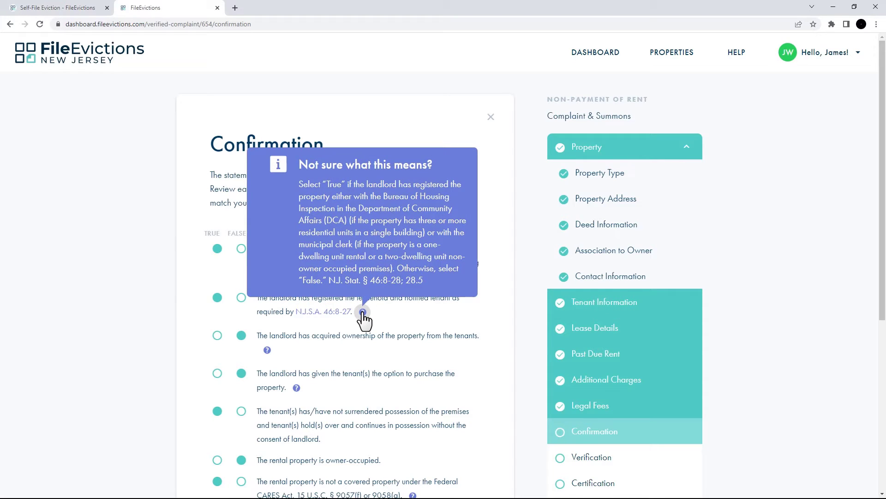
{"action": "scroll", "coordinate": [363, 323], "scroll_direction": "down", "scroll_amount": 5}
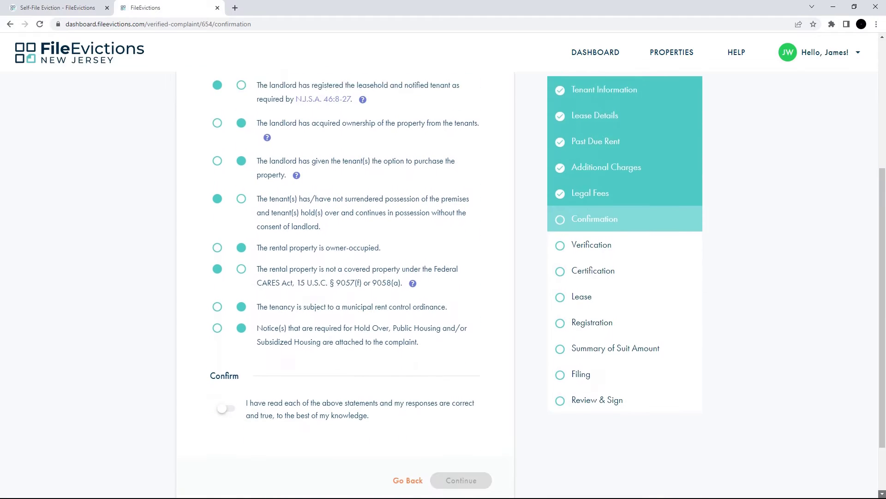
{"action": "scroll", "coordinate": [363, 277], "scroll_direction": "down", "scroll_amount": 2}
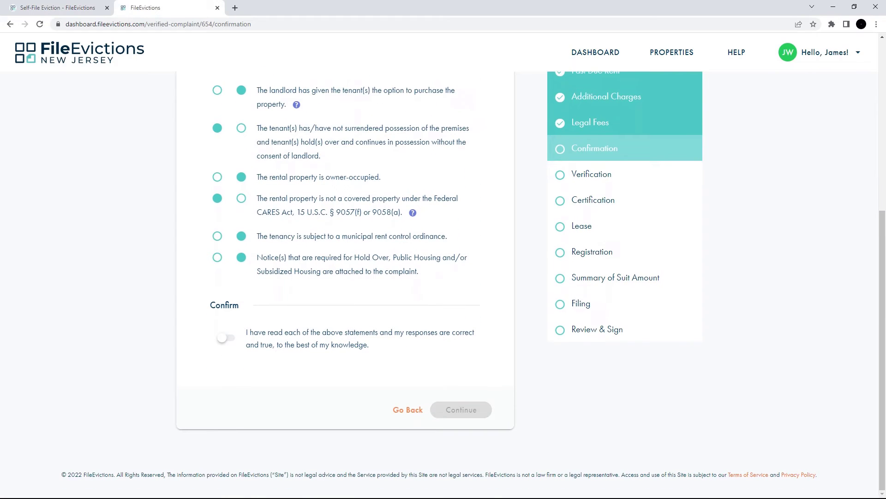
{"action": "left_click", "coordinate": [227, 343]}
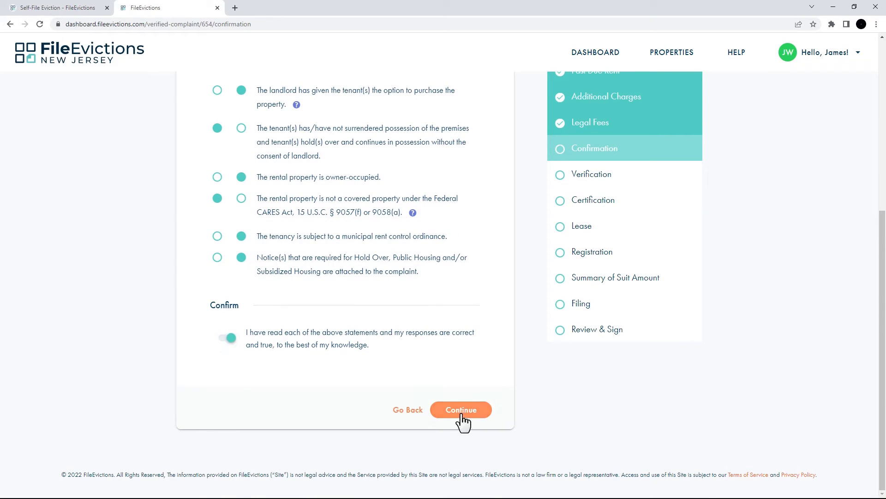
- Accept the confirmation and switch on the Confirm toggle for the landlord verification statements
{"action": "left_click", "coordinate": [461, 410]}
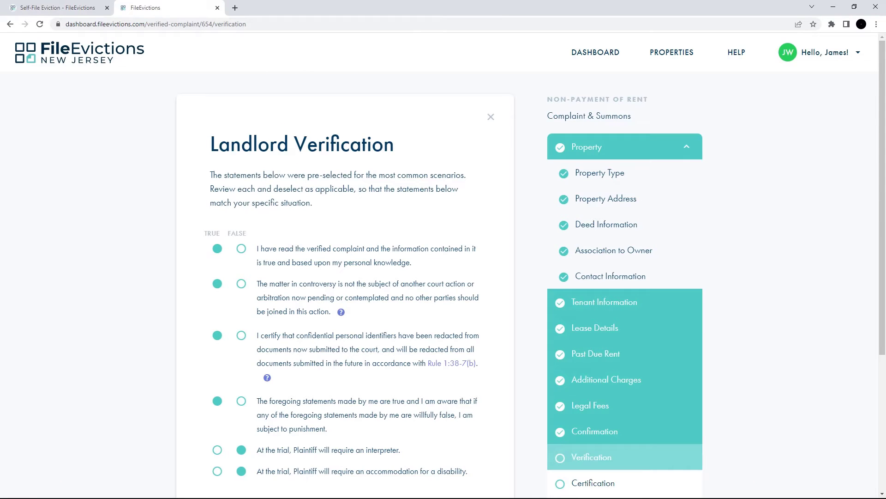
{"action": "scroll", "coordinate": [443, 277], "scroll_direction": "down", "scroll_amount": 4}
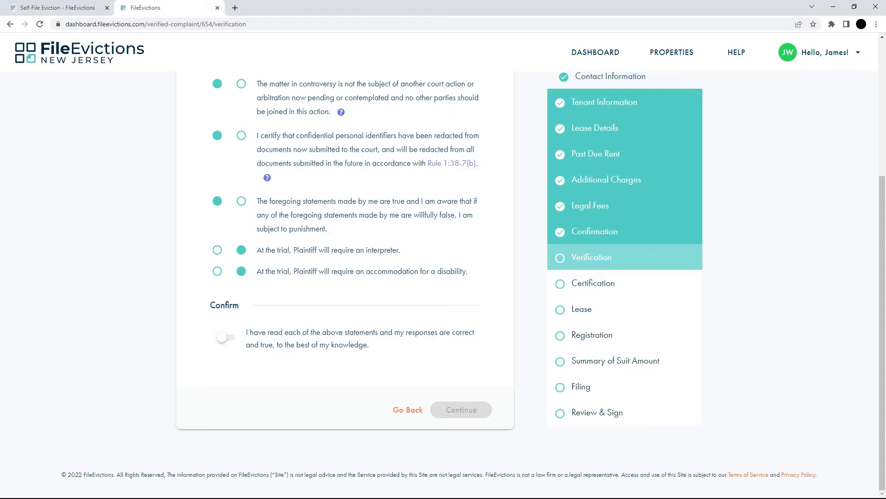
{"action": "mouse_move", "coordinate": [267, 178]}
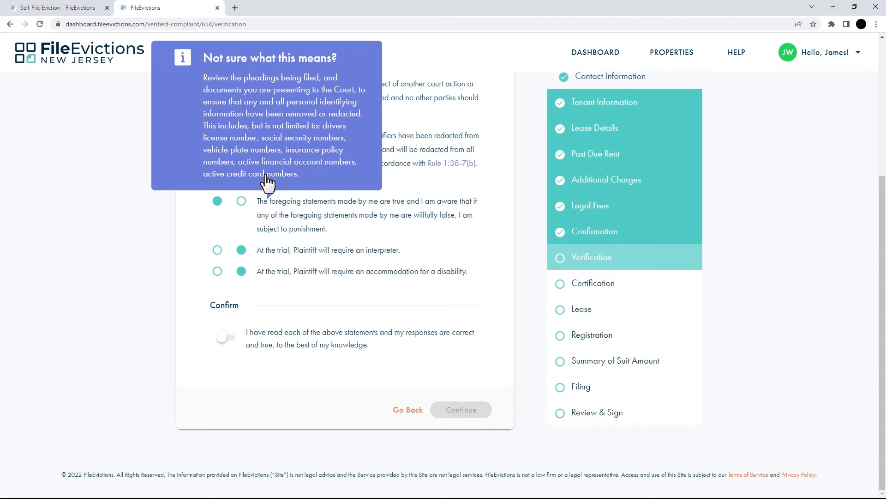
{"action": "left_click", "coordinate": [225, 338]}
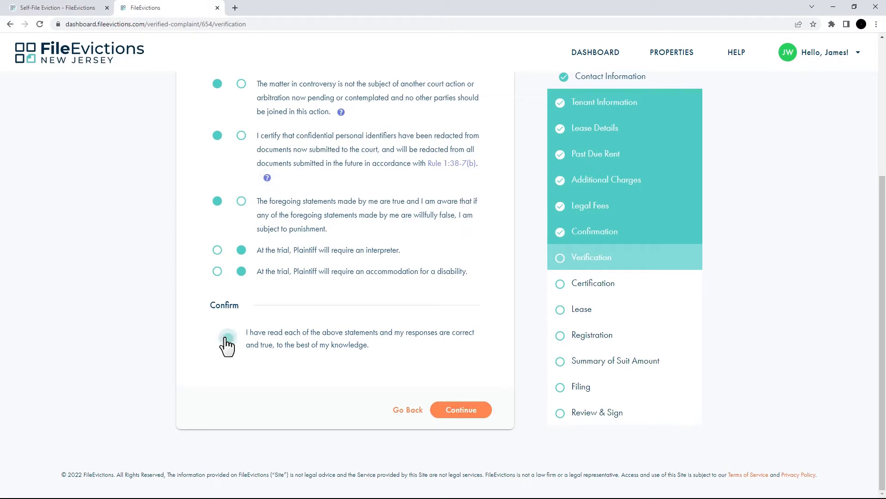
{"action": "left_click", "coordinate": [461, 411]}
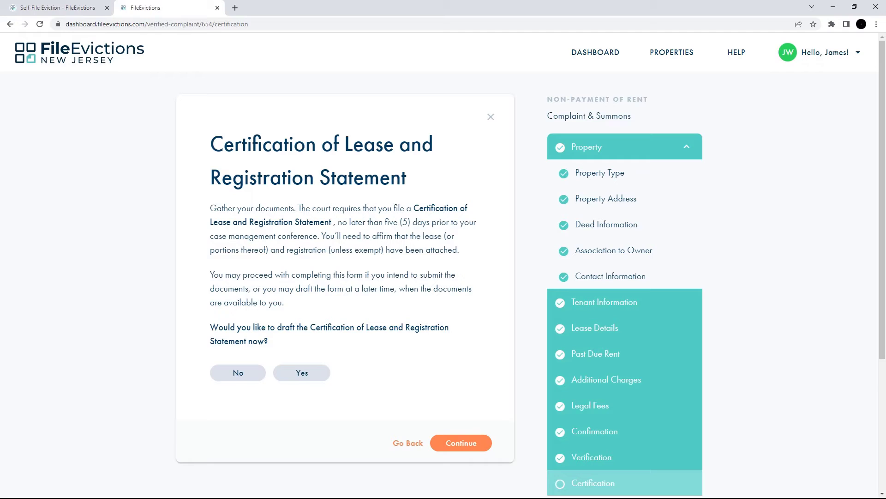
- Decline the lease certification for now and review the rent, charges and court-fee breakdowns totalling $1,322.00
{"action": "left_click", "coordinate": [237, 385]}
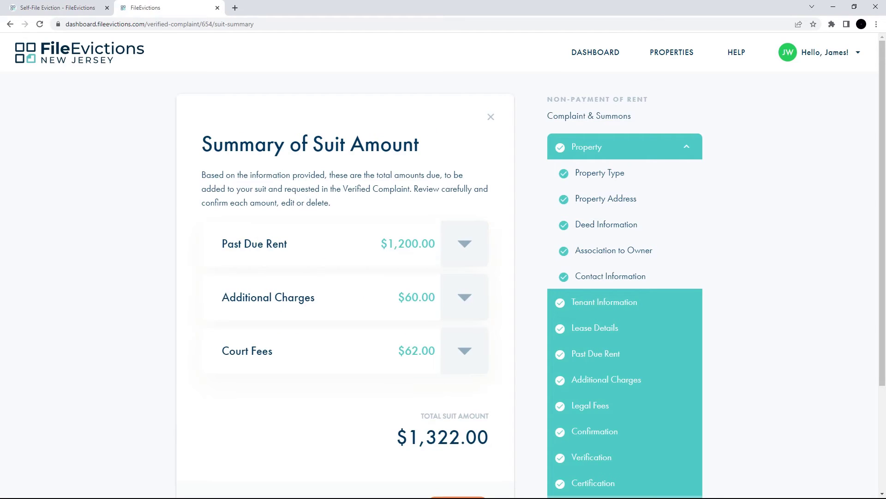
{"action": "left_click", "coordinate": [465, 250]}
{"action": "left_click", "coordinate": [465, 249]}
{"action": "left_click", "coordinate": [467, 298]}
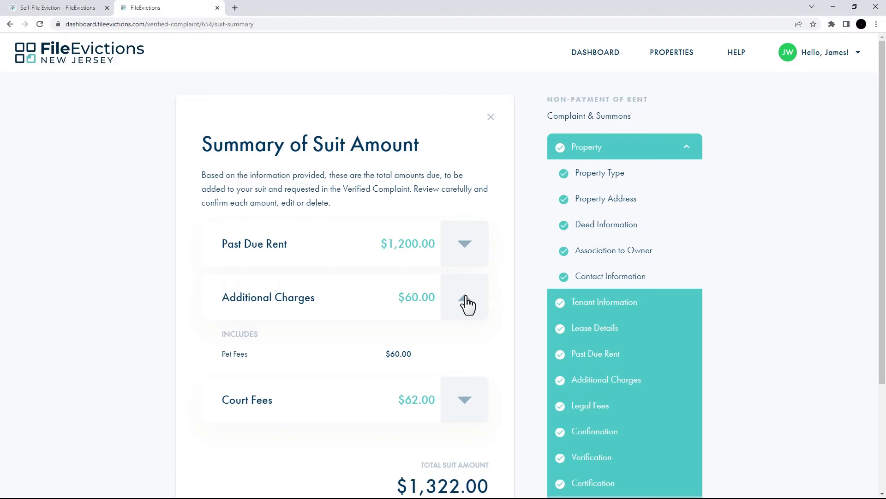
{"action": "left_click", "coordinate": [465, 300]}
{"action": "scroll", "coordinate": [466, 302], "scroll_direction": "down", "scroll_amount": 3}
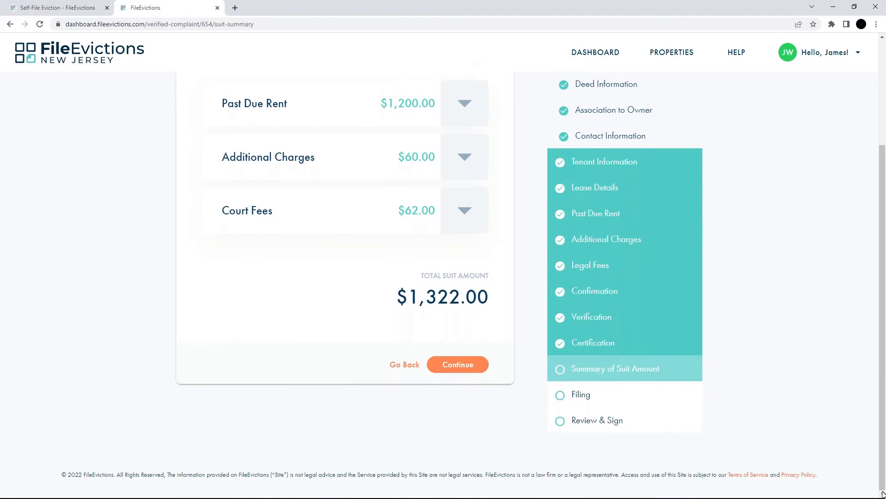
{"action": "left_click", "coordinate": [465, 212]}
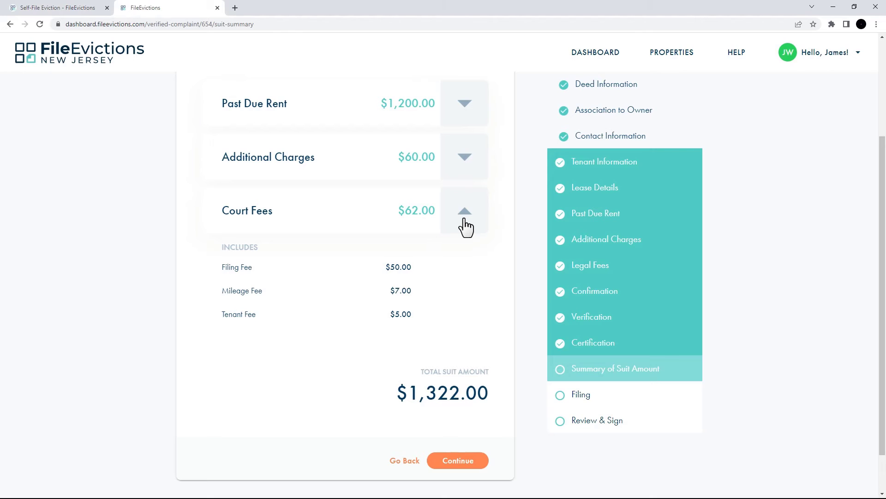
{"action": "left_click", "coordinate": [466, 226]}
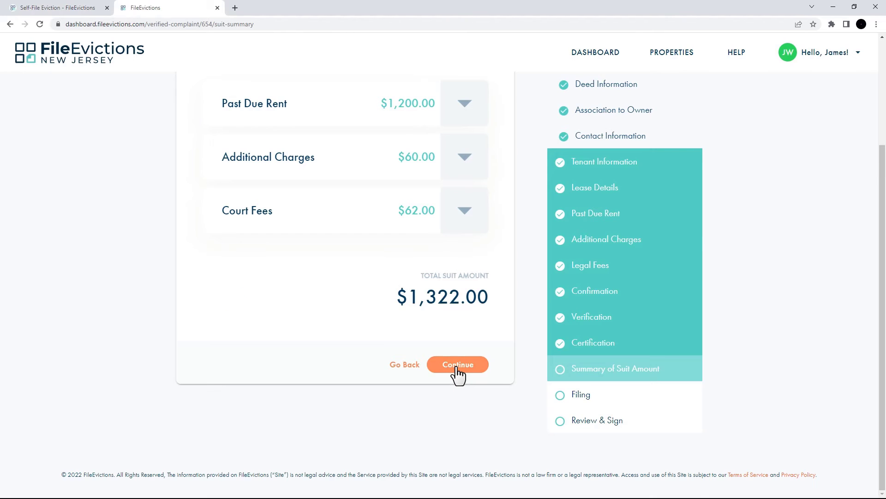
{"action": "left_click", "coordinate": [455, 367]}
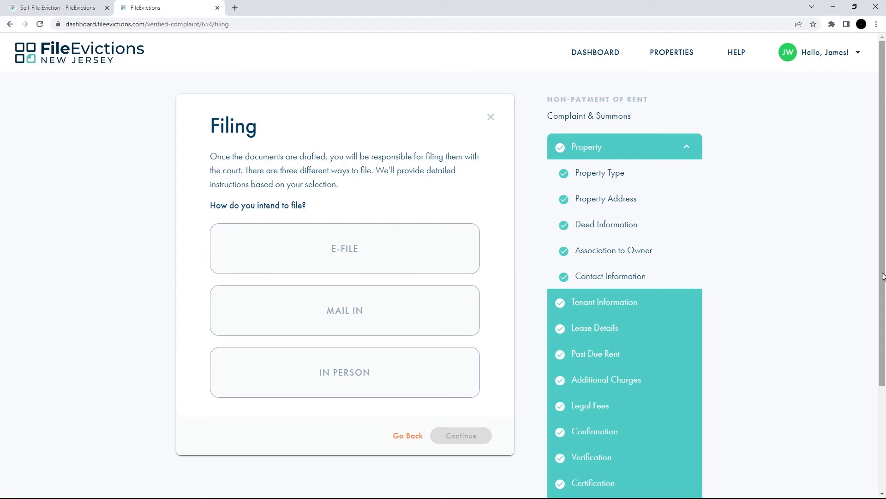
- Choose E-FILE as the filing method for the complaint
{"action": "left_click", "coordinate": [340, 263]}
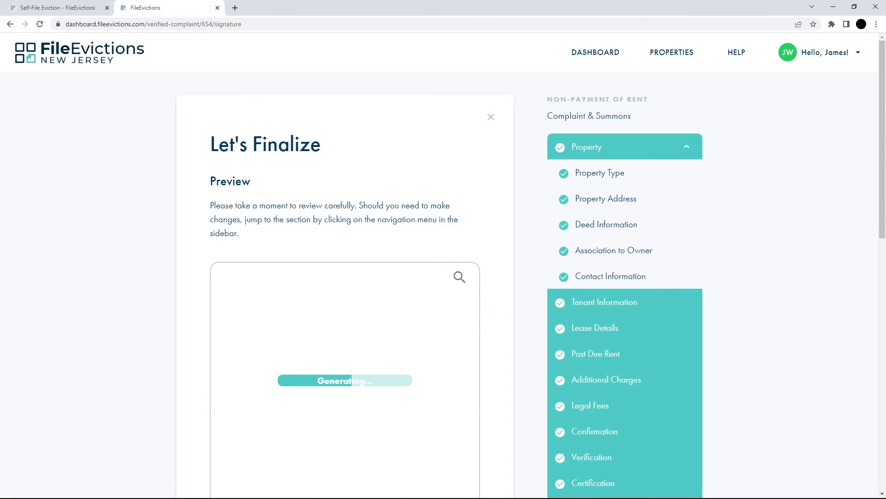
- Scroll through the 10-page generated filing preview, from the rent table to the final Questions page
{"action": "left_click", "coordinate": [459, 278]}
{"action": "scroll", "coordinate": [883, 494], "scroll_direction": "down", "scroll_amount": 6}
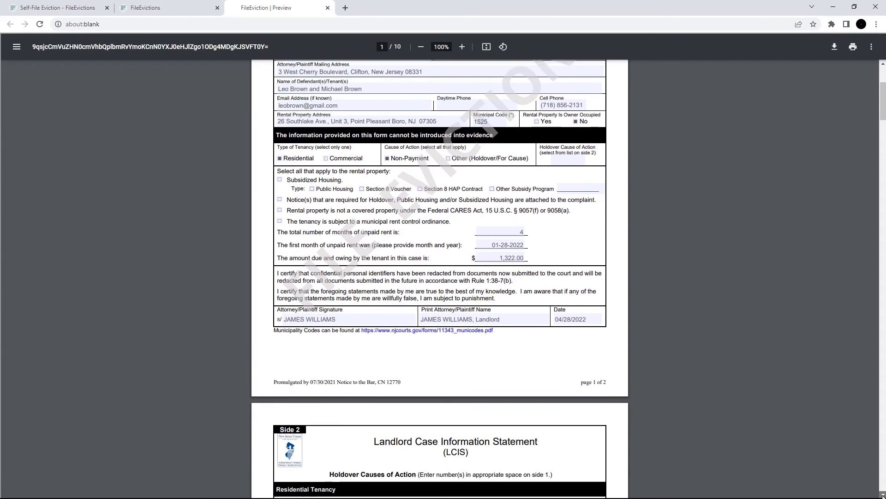
{"action": "scroll", "coordinate": [882, 494], "scroll_direction": "down", "scroll_amount": 9}
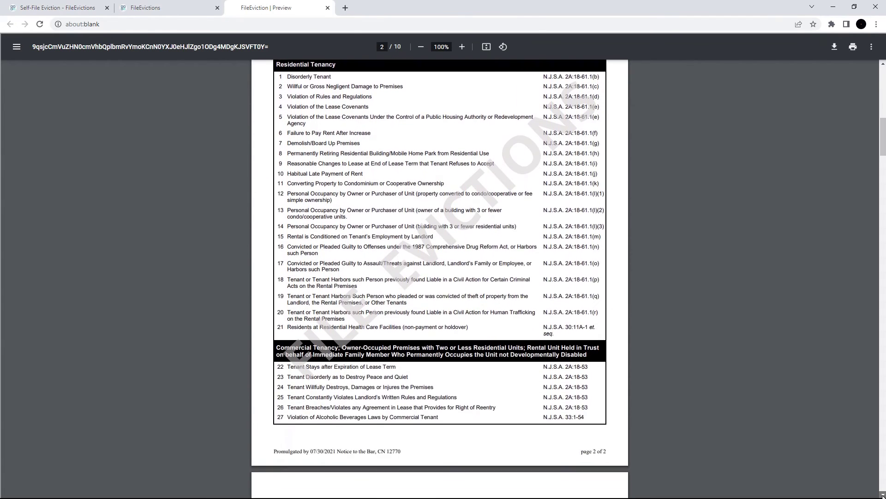
{"action": "scroll", "coordinate": [882, 494], "scroll_direction": "down", "scroll_amount": 10}
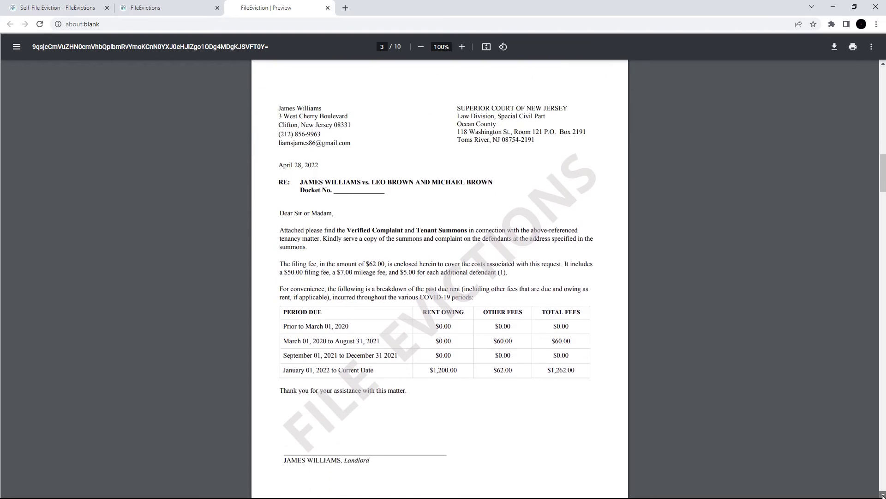
{"action": "scroll", "coordinate": [882, 494], "scroll_direction": "down", "scroll_amount": 9}
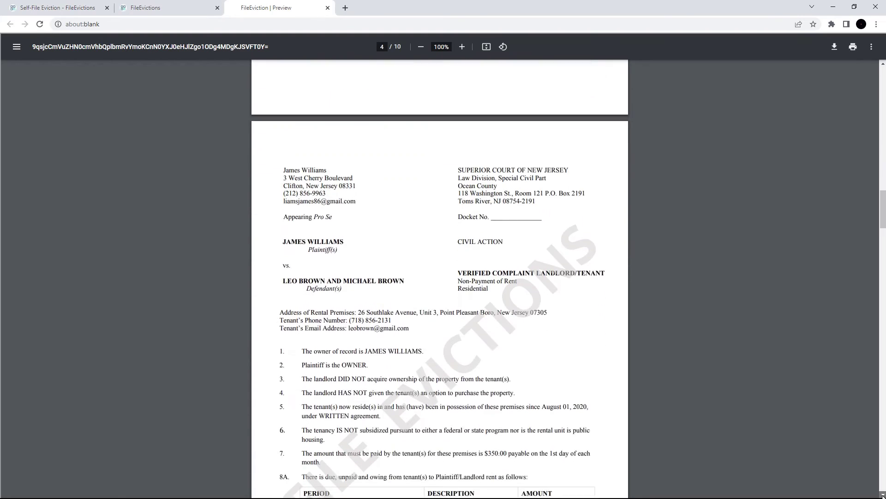
{"action": "scroll", "coordinate": [882, 495], "scroll_direction": "down", "scroll_amount": 9}
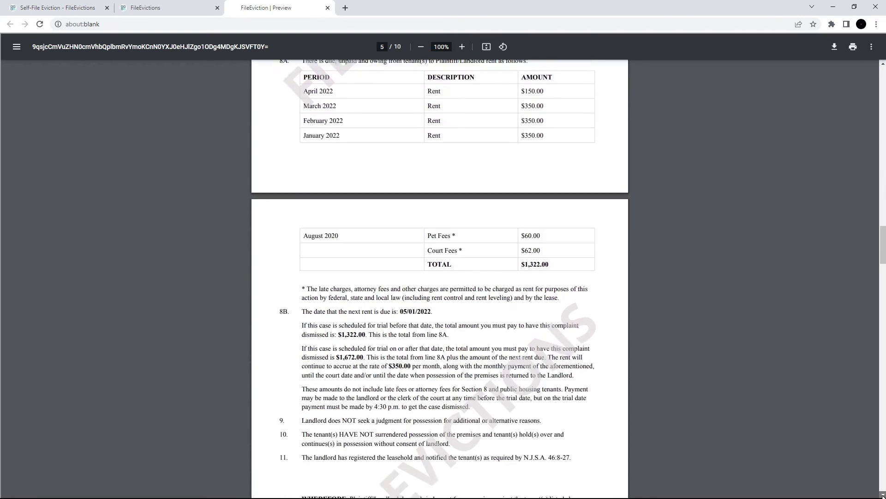
{"action": "scroll", "coordinate": [883, 494], "scroll_direction": "down", "scroll_amount": 9}
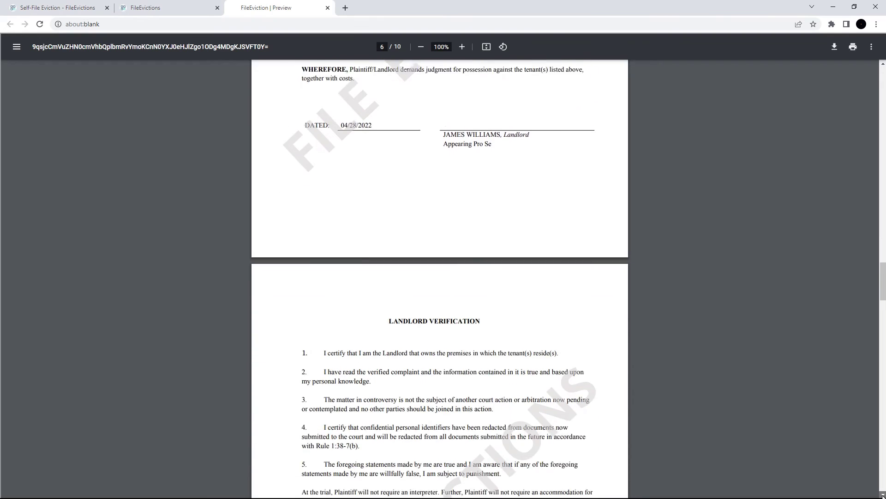
{"action": "scroll", "coordinate": [882, 494], "scroll_direction": "down", "scroll_amount": 9}
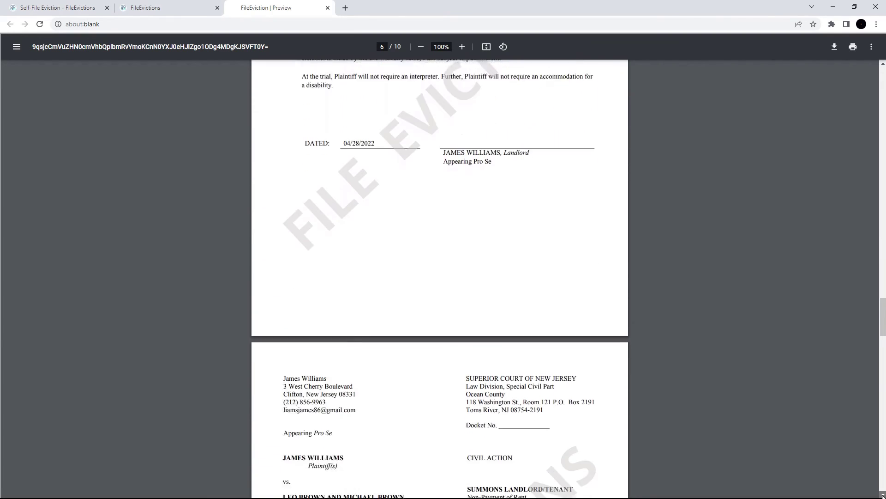
{"action": "scroll", "coordinate": [882, 494], "scroll_direction": "down", "scroll_amount": 9}
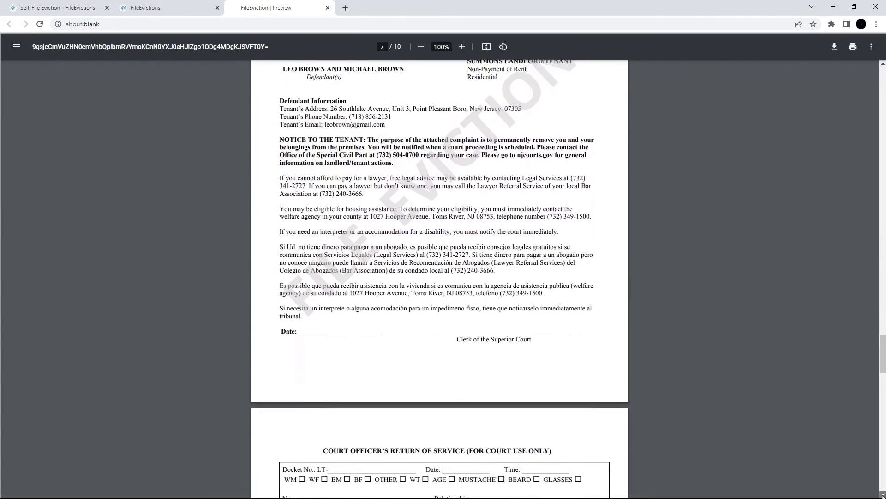
{"action": "scroll", "coordinate": [882, 494], "scroll_direction": "down", "scroll_amount": 9}
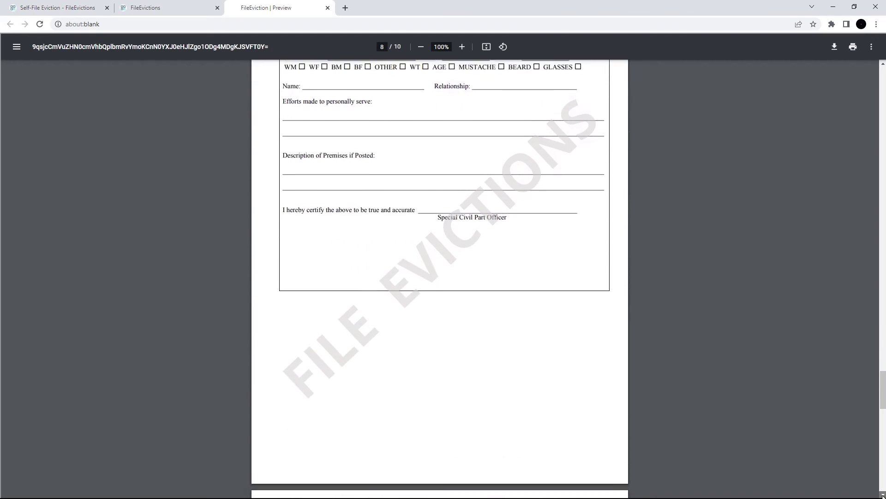
{"action": "scroll", "coordinate": [882, 495], "scroll_direction": "down", "scroll_amount": 9}
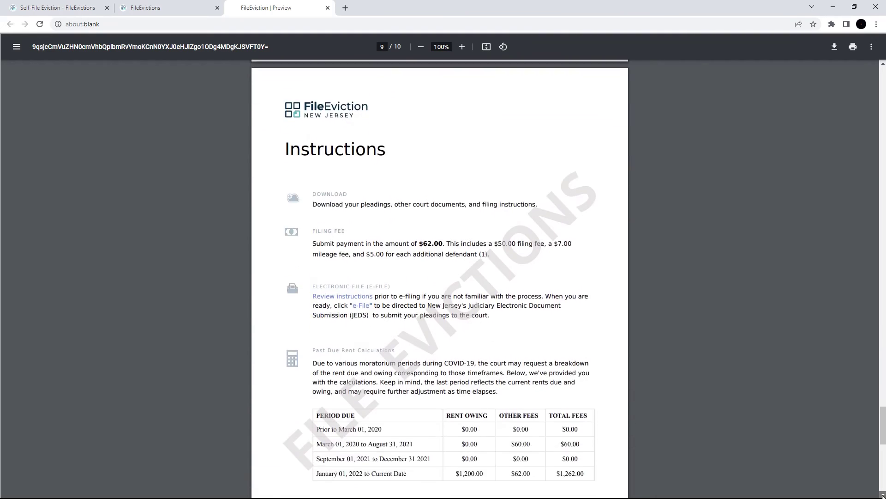
{"action": "scroll", "coordinate": [882, 494], "scroll_direction": "down", "scroll_amount": 9}
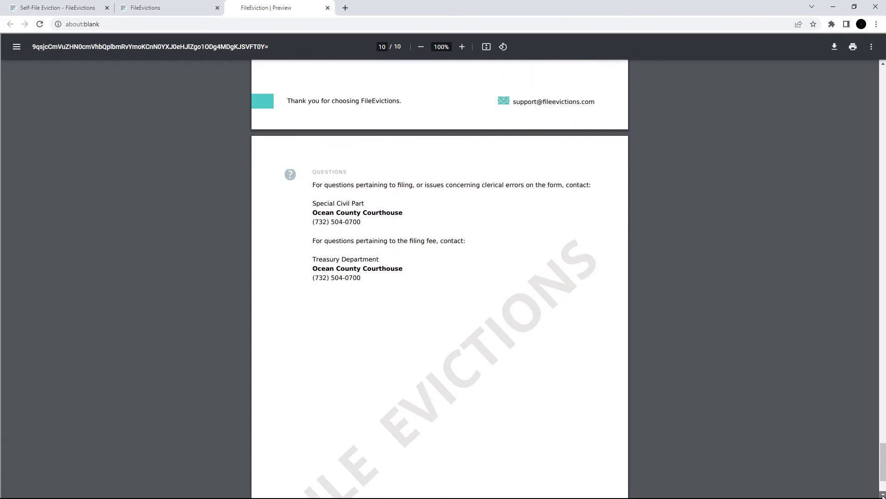
{"action": "scroll", "coordinate": [882, 494], "scroll_direction": "down", "scroll_amount": 1}
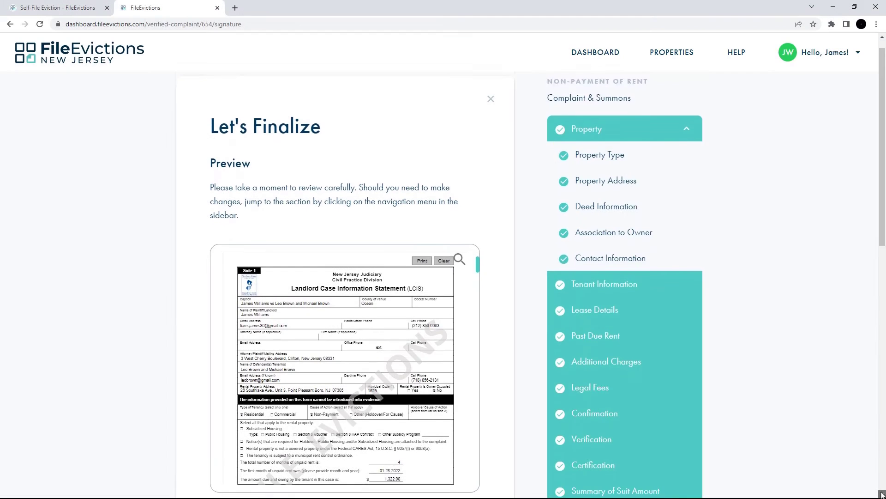
- Save the signature block name unchanged and draw a handwritten signature in the signature pad
{"action": "scroll", "coordinate": [882, 494], "scroll_direction": "down", "scroll_amount": 4}
{"action": "scroll", "coordinate": [882, 494], "scroll_direction": "down", "scroll_amount": 5}
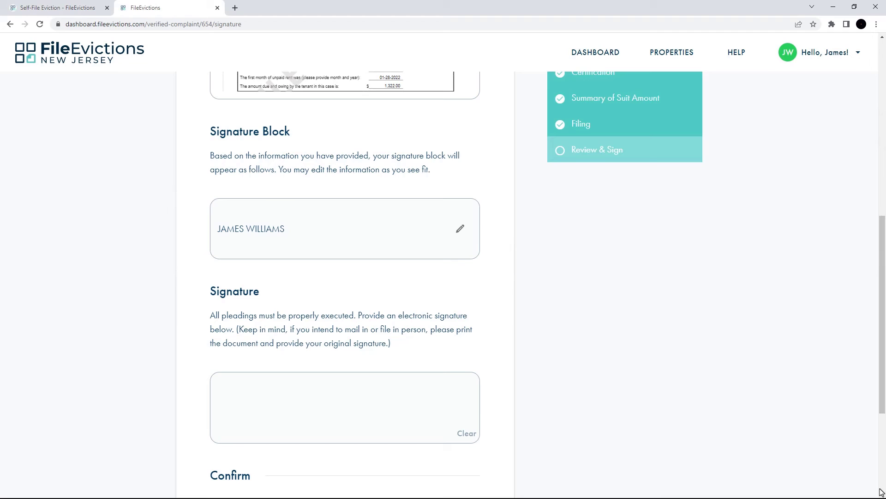
{"action": "left_click", "coordinate": [460, 229]}
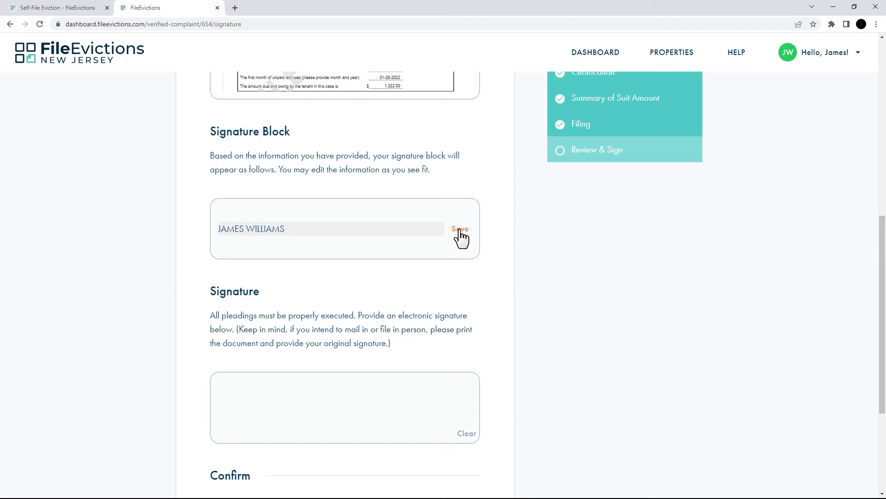
{"action": "left_click", "coordinate": [460, 233]}
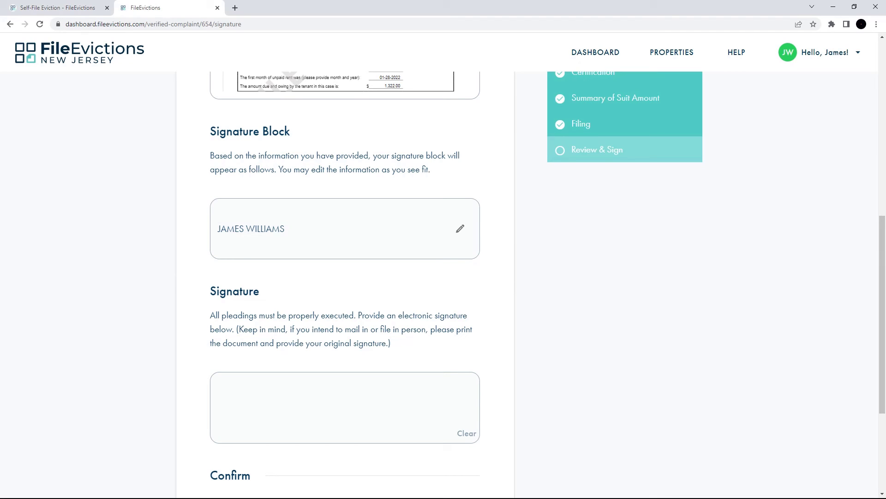
{"action": "mouse_move", "coordinate": [271, 421]}
{"action": "left_mouse_down"}
{"action": "mouse_move", "coordinate": [305, 396]}
{"action": "mouse_move", "coordinate": [327, 407]}
{"action": "mouse_move", "coordinate": [360, 397]}
{"action": "left_mouse_up"}
{"action": "left_click", "coordinate": [335, 382]}
- Affirm the statements under penalty of perjury, submit the complaint and dismiss the success message
{"action": "scroll", "coordinate": [345, 284], "scroll_direction": "down", "scroll_amount": 4}
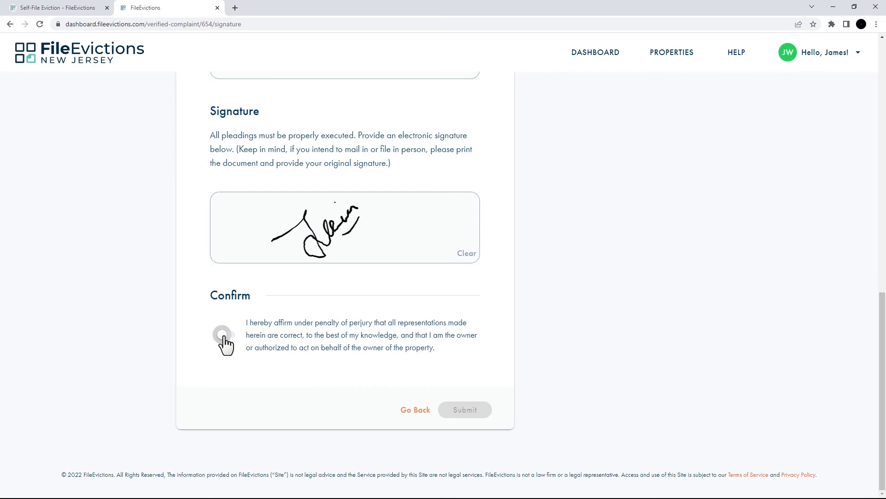
{"action": "left_click", "coordinate": [225, 337]}
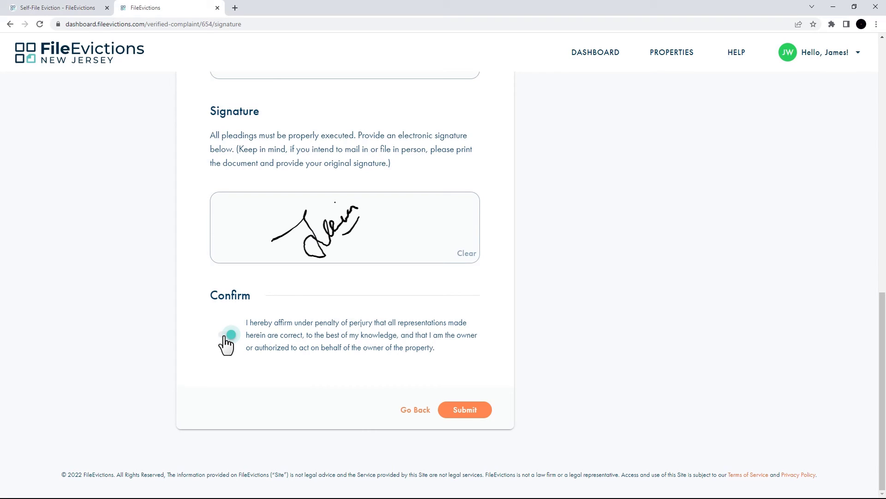
{"action": "left_click", "coordinate": [464, 412]}
{"action": "left_click", "coordinate": [445, 388]}
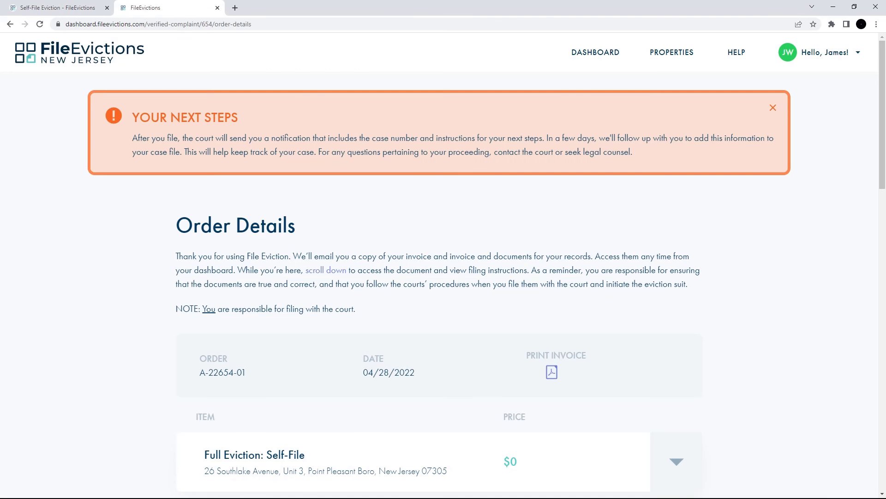
- Paste the account e-mail address and password into the login fields
{"action": "left_click_drag", "start_coordinate": [881, 494], "coordinate": [882, 495]}
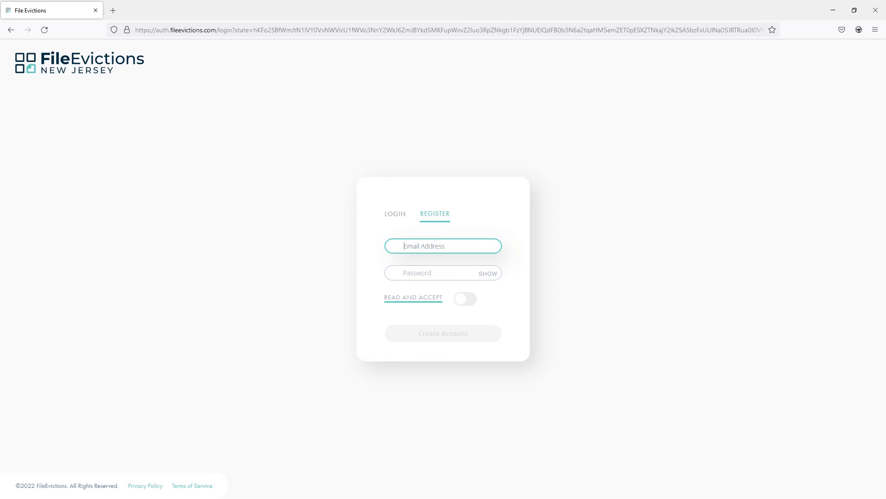
{"action": "key", "text": "ctrl+v"}
{"action": "key", "text": "Tab"}
{"action": "key", "text": "ctrl+v"}
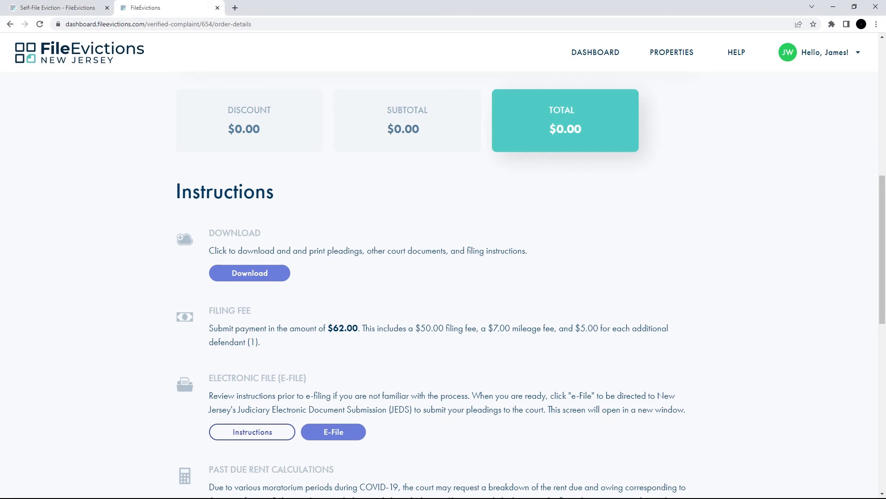
- Download the Instructions PDF from the Download & Print document list
{"action": "left_click", "coordinate": [250, 275]}
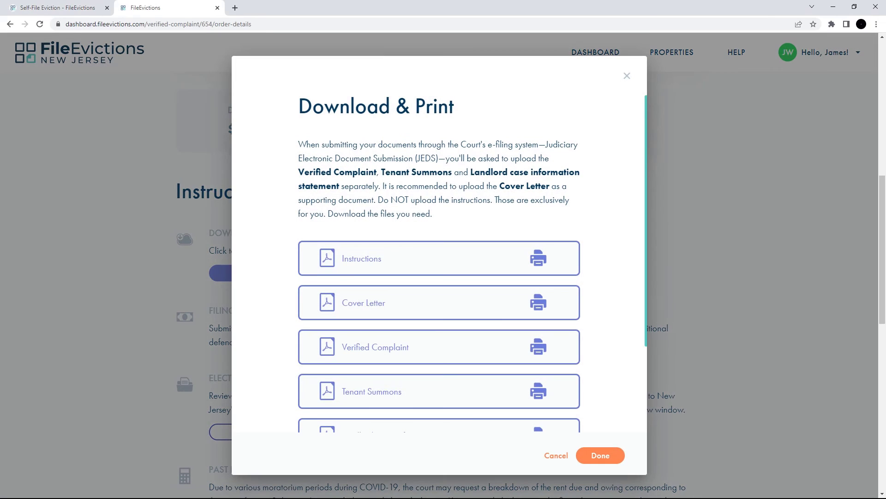
{"action": "left_click", "coordinate": [428, 269]}
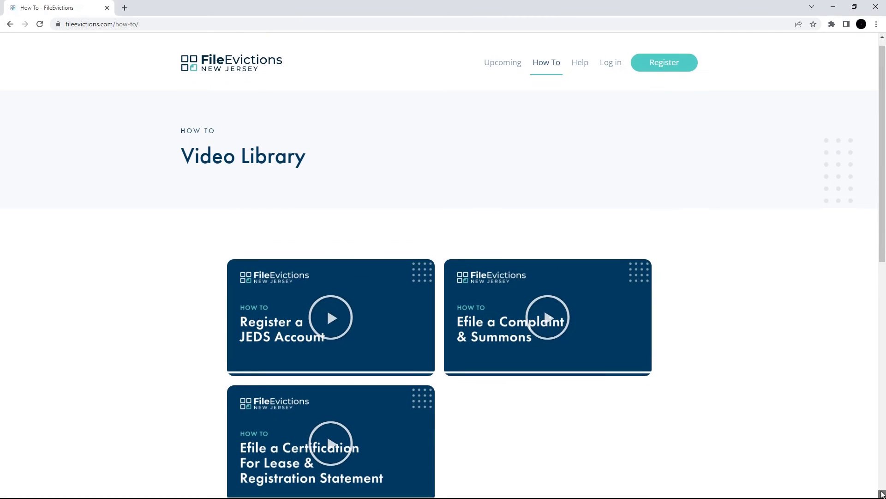
{"action": "scroll", "coordinate": [882, 493], "scroll_direction": "down", "scroll_amount": 2}
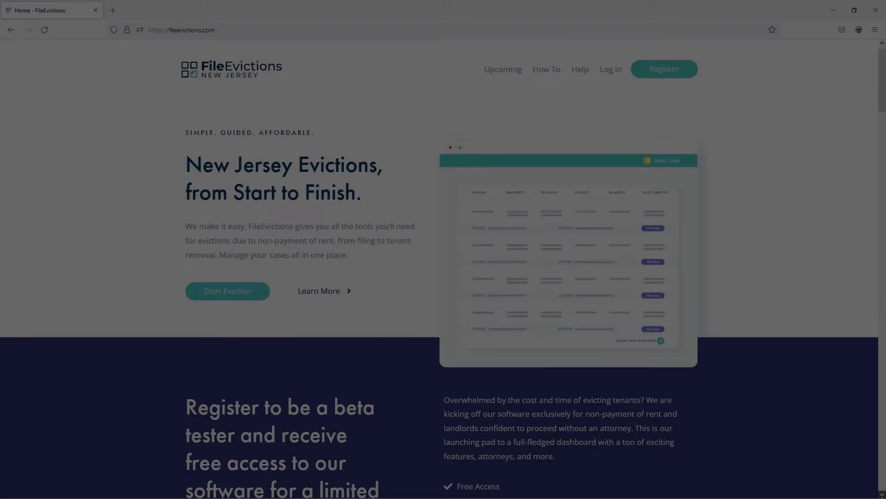
{"action": "scroll", "coordinate": [881, 494], "scroll_direction": "down", "scroll_amount": 5}
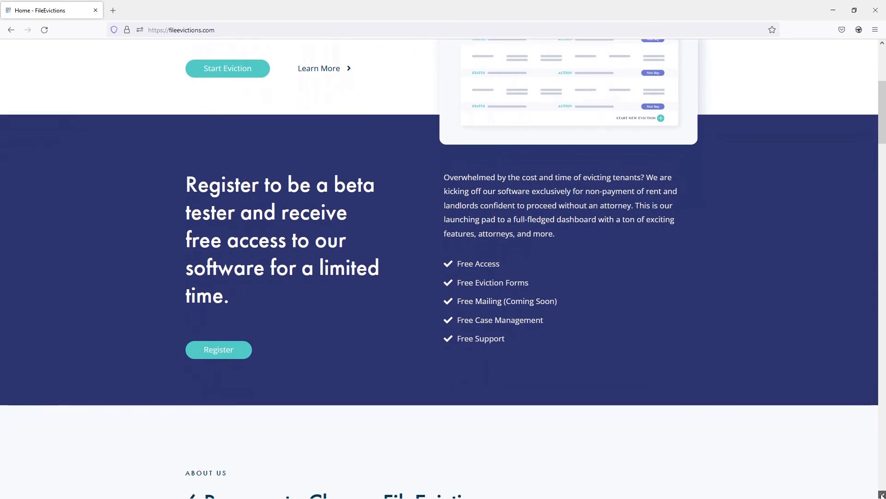
{"action": "scroll", "coordinate": [882, 494], "scroll_direction": "down", "scroll_amount": 5}
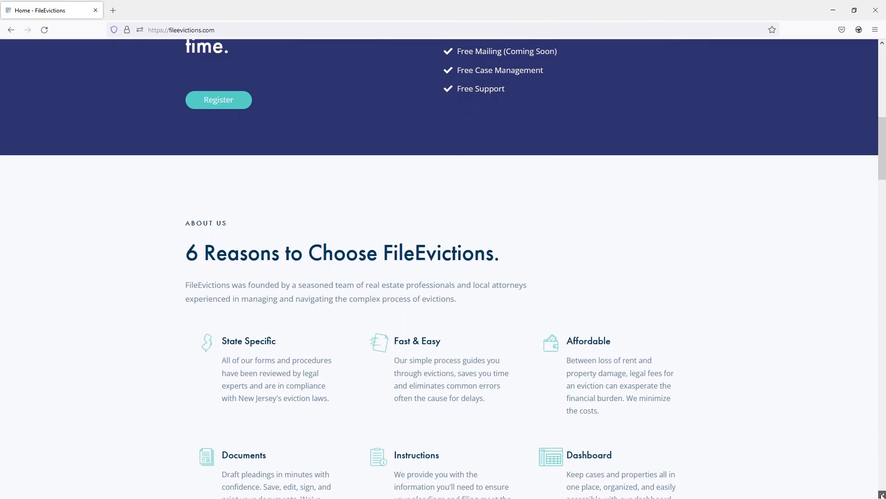
{"action": "scroll", "coordinate": [881, 494], "scroll_direction": "down", "scroll_amount": 5}
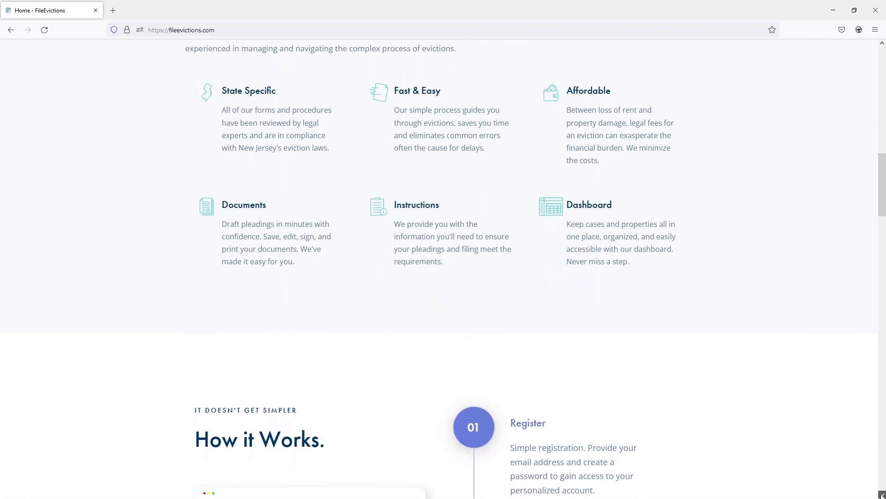
{"action": "scroll", "coordinate": [882, 494], "scroll_direction": "down", "scroll_amount": 5}
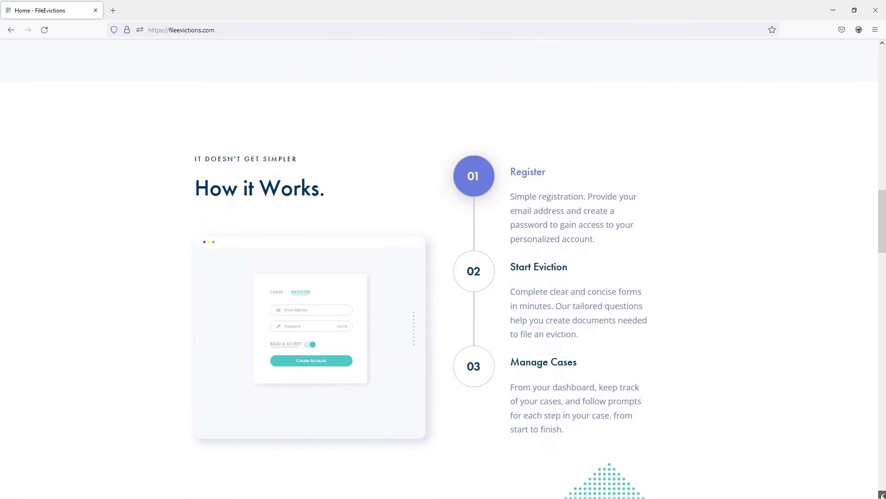
{"action": "scroll", "coordinate": [881, 494], "scroll_direction": "down", "scroll_amount": 5}
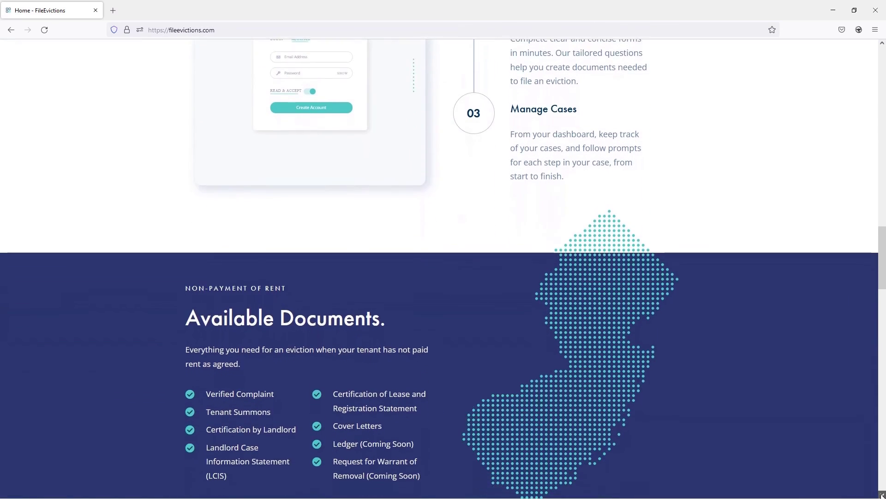
{"action": "scroll", "coordinate": [882, 494], "scroll_direction": "down", "scroll_amount": 5}
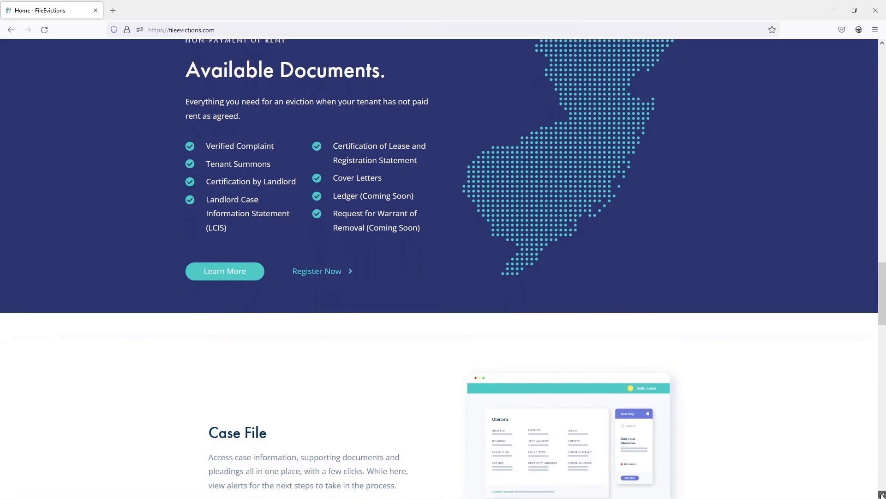
{"action": "scroll", "coordinate": [881, 494], "scroll_direction": "down", "scroll_amount": 5}
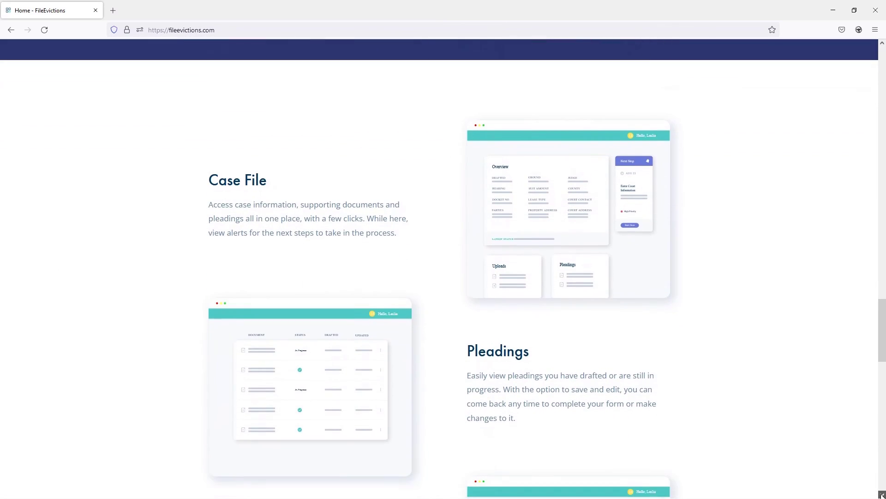
{"action": "scroll", "coordinate": [882, 495], "scroll_direction": "down", "scroll_amount": 5}
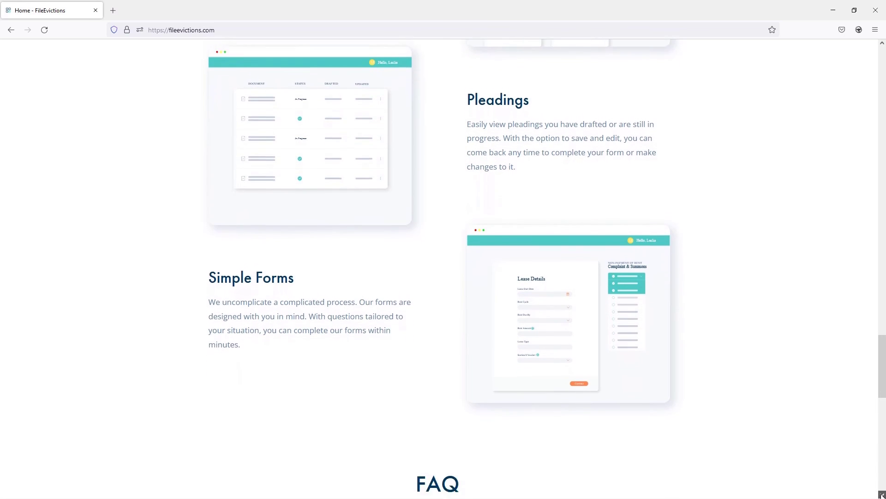
{"action": "scroll", "coordinate": [882, 495], "scroll_direction": "down", "scroll_amount": 5}
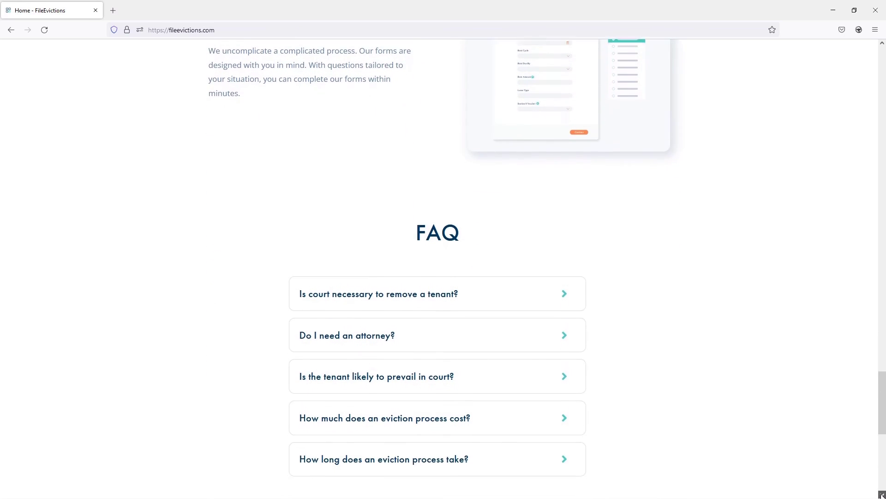
{"action": "scroll", "coordinate": [882, 495], "scroll_direction": "down", "scroll_amount": 5}
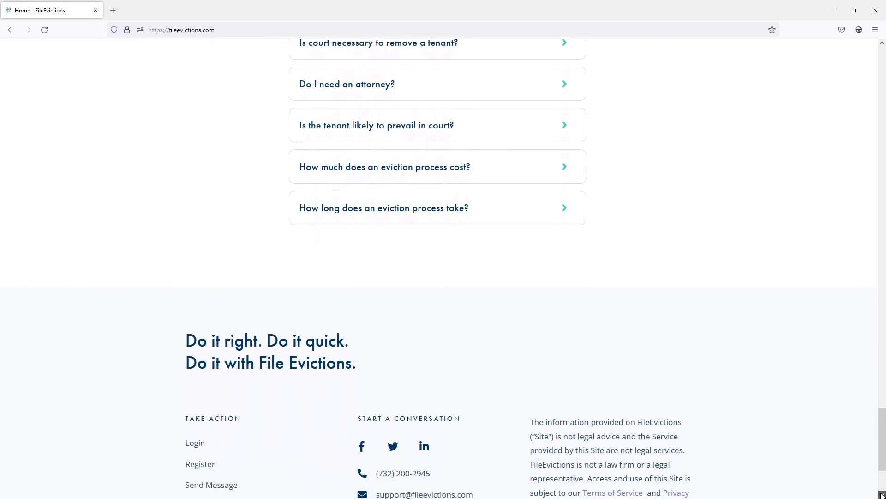
{"action": "scroll", "coordinate": [881, 494], "scroll_direction": "down", "scroll_amount": 1}
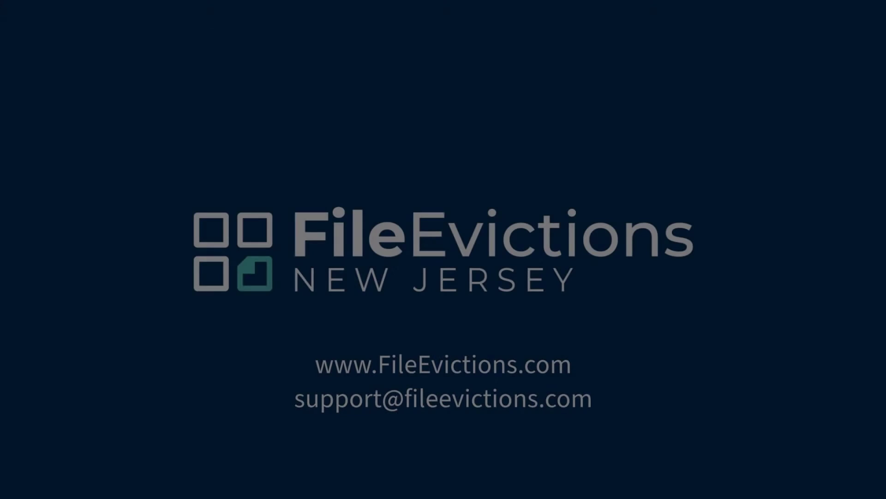